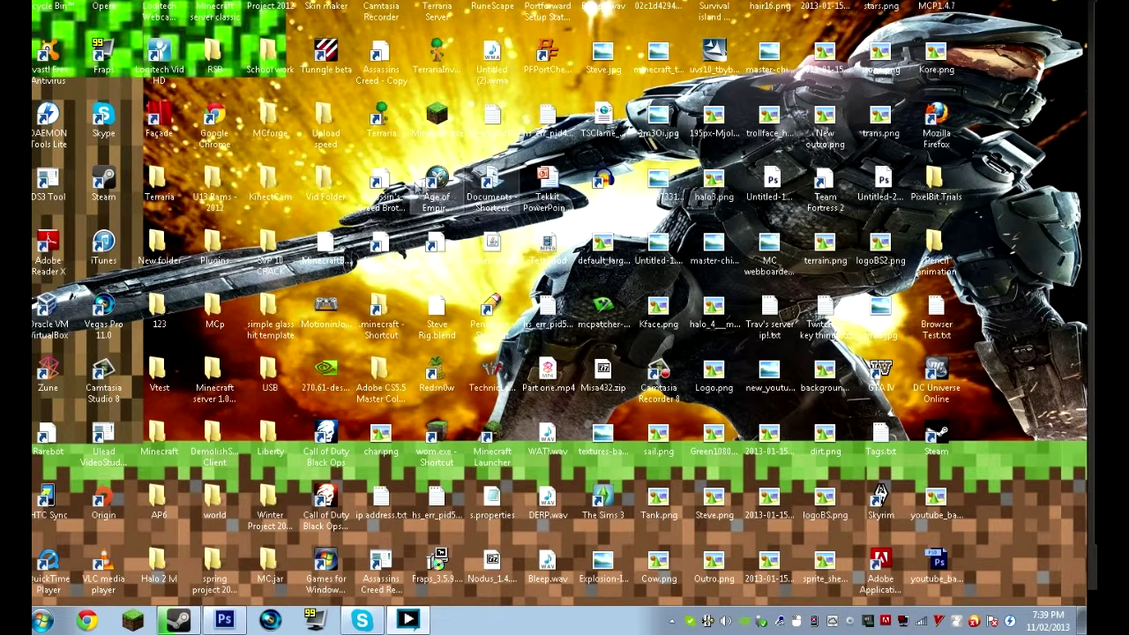
Open the Vid Folder on the desktop and look through its video files
double_click(333, 183)
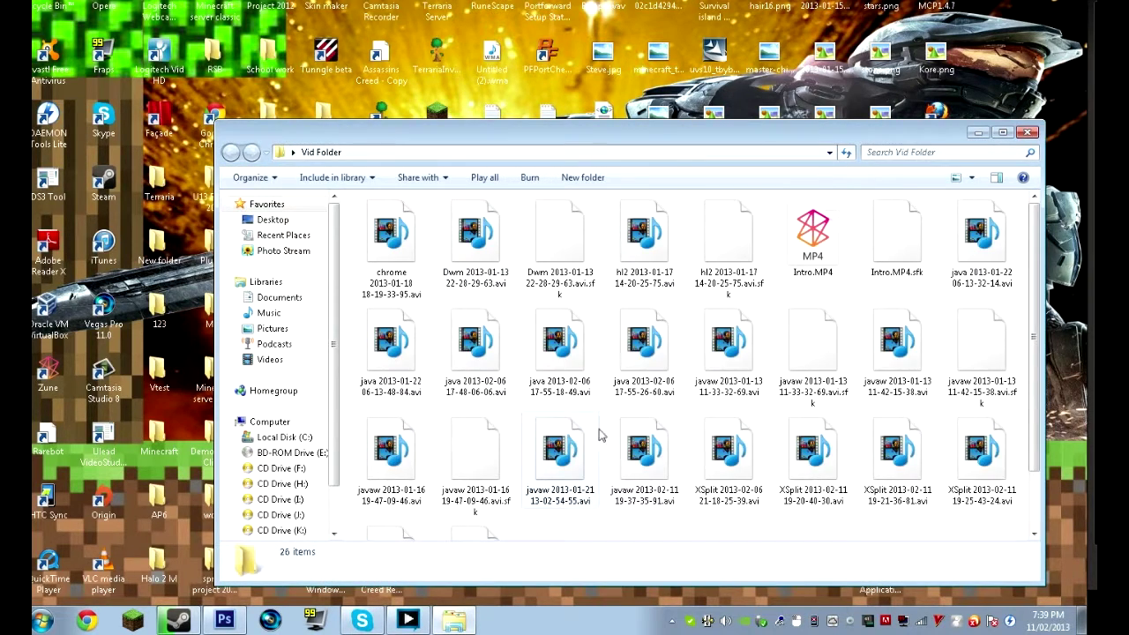
scroll(598, 434, "down", 2)
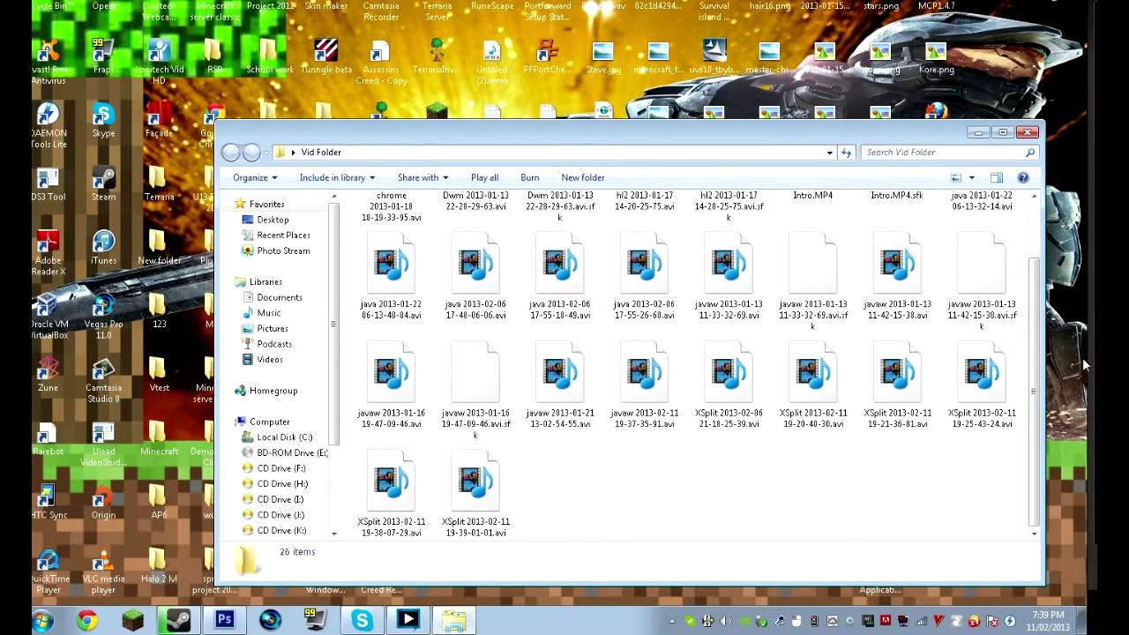
scroll(829, 388, "up", 2)
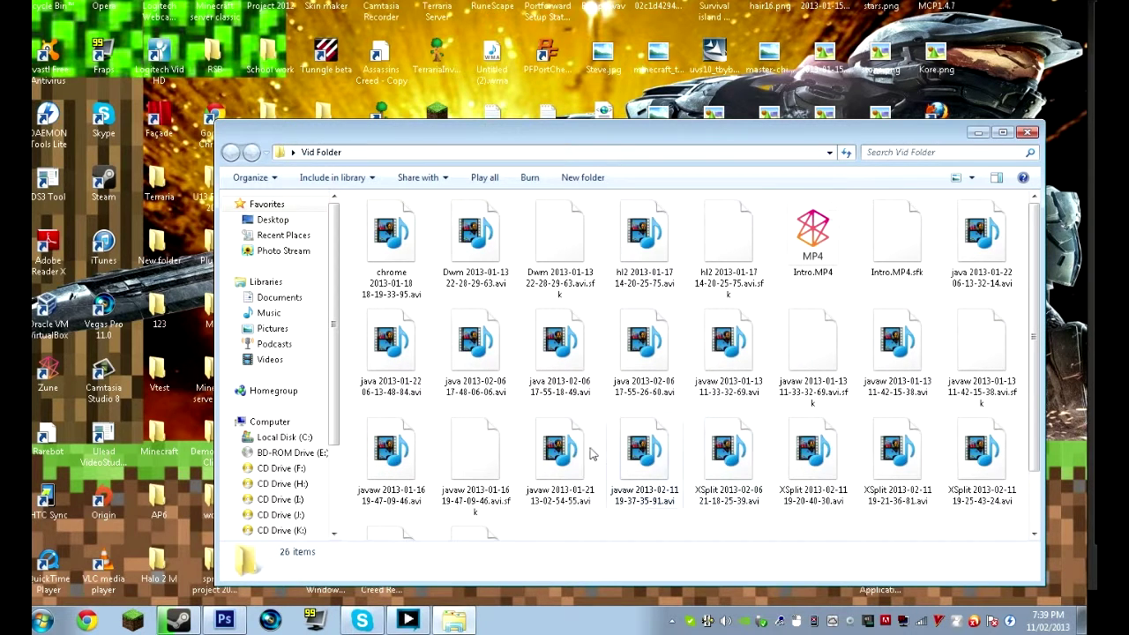
left_click(639, 447)
right_click(638, 444)
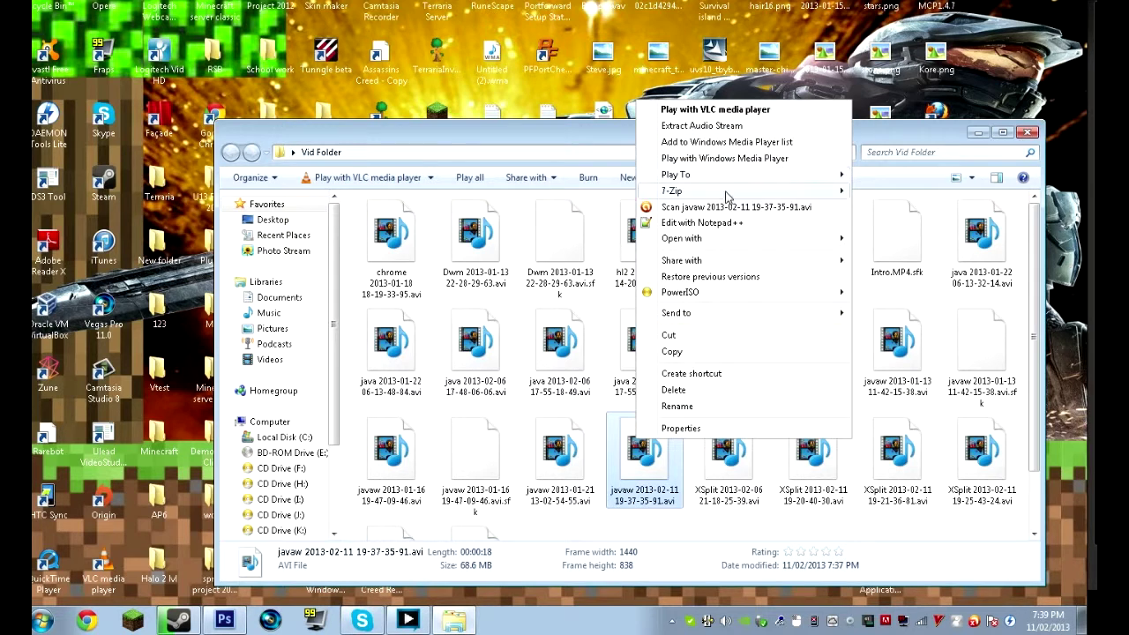
mouse_move(727, 243)
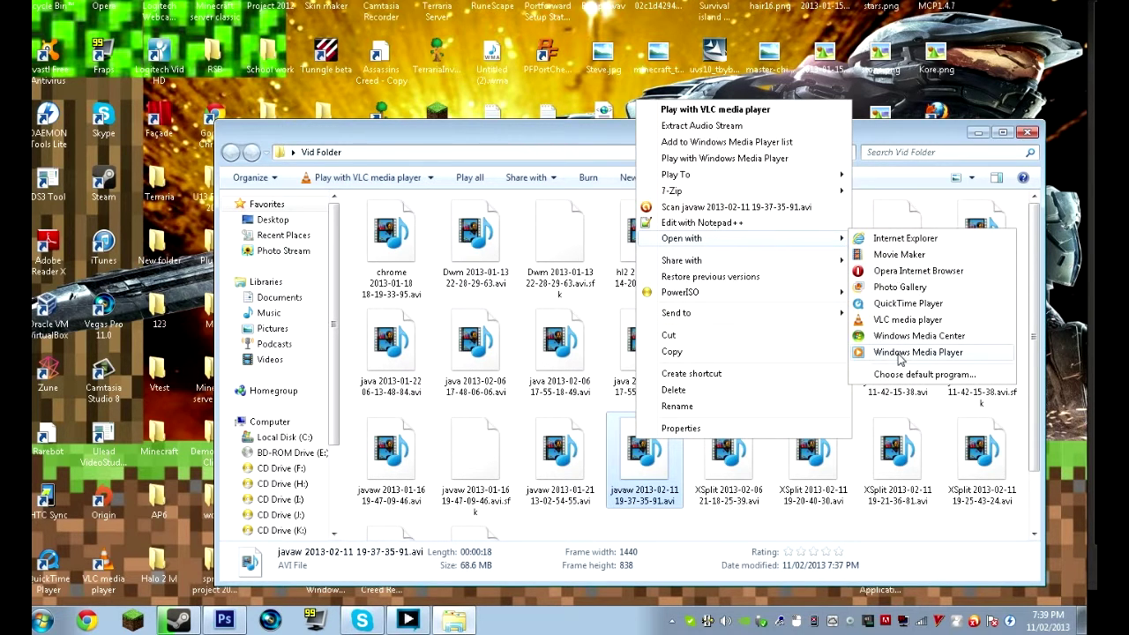
left_click(891, 322)
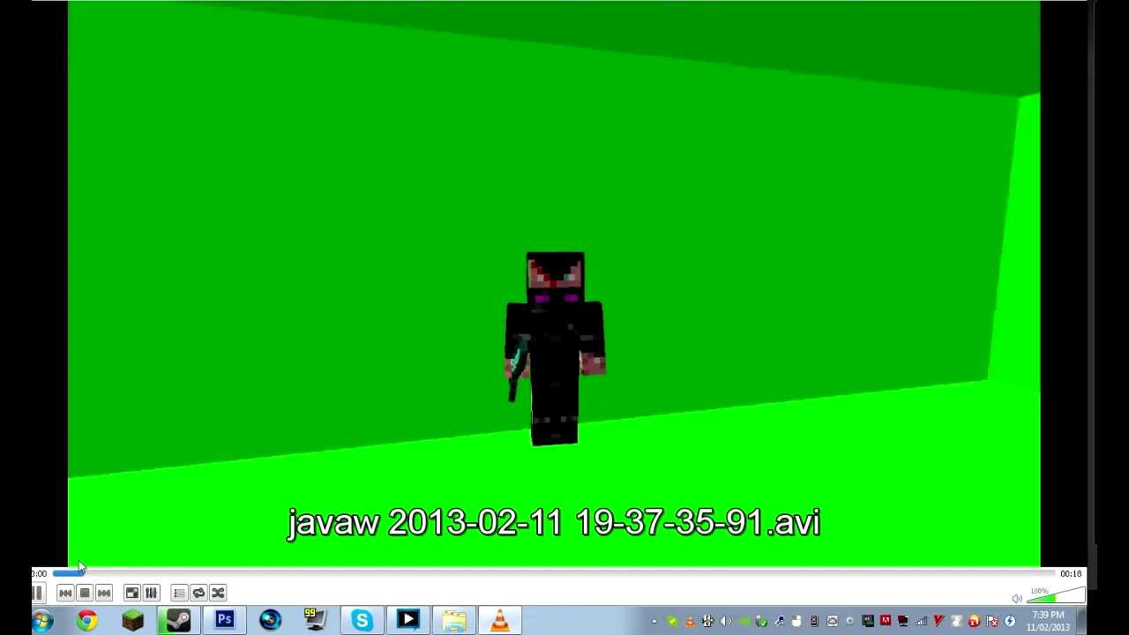
left_click(84, 593)
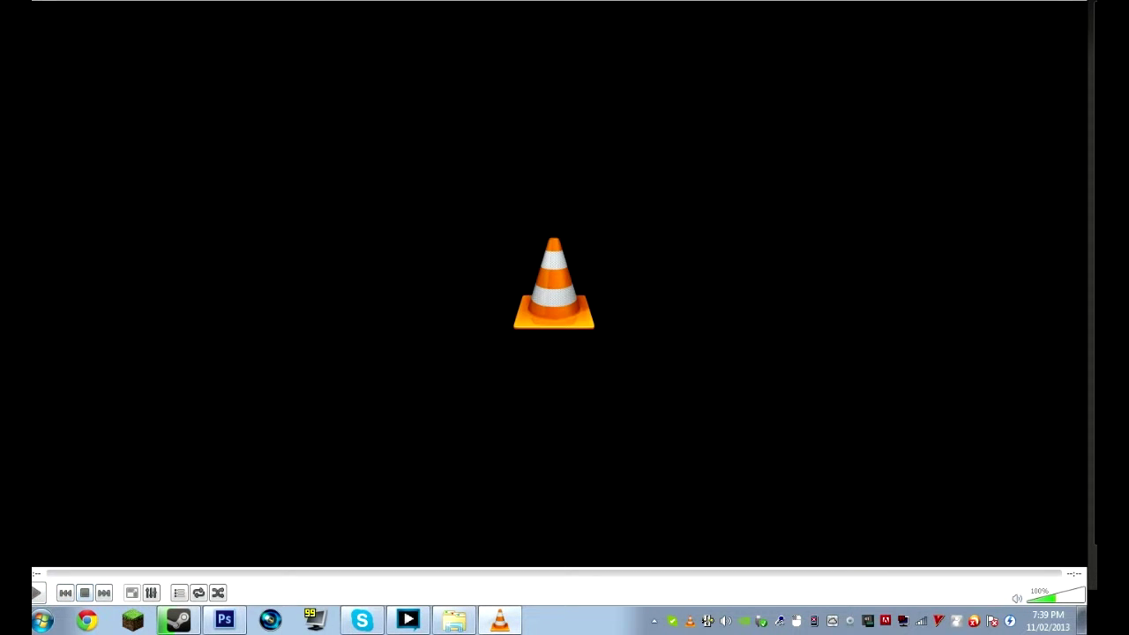
key("alt+F4")
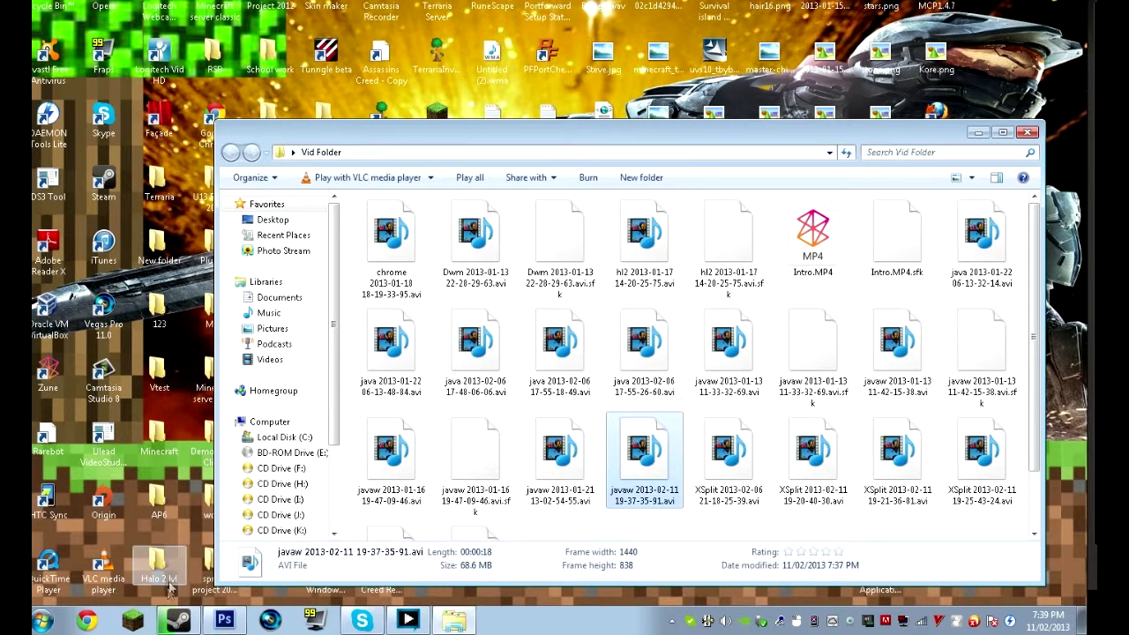
Launch Vegas Pro and reposition the Vid Folder window on the desktop
left_click(270, 620)
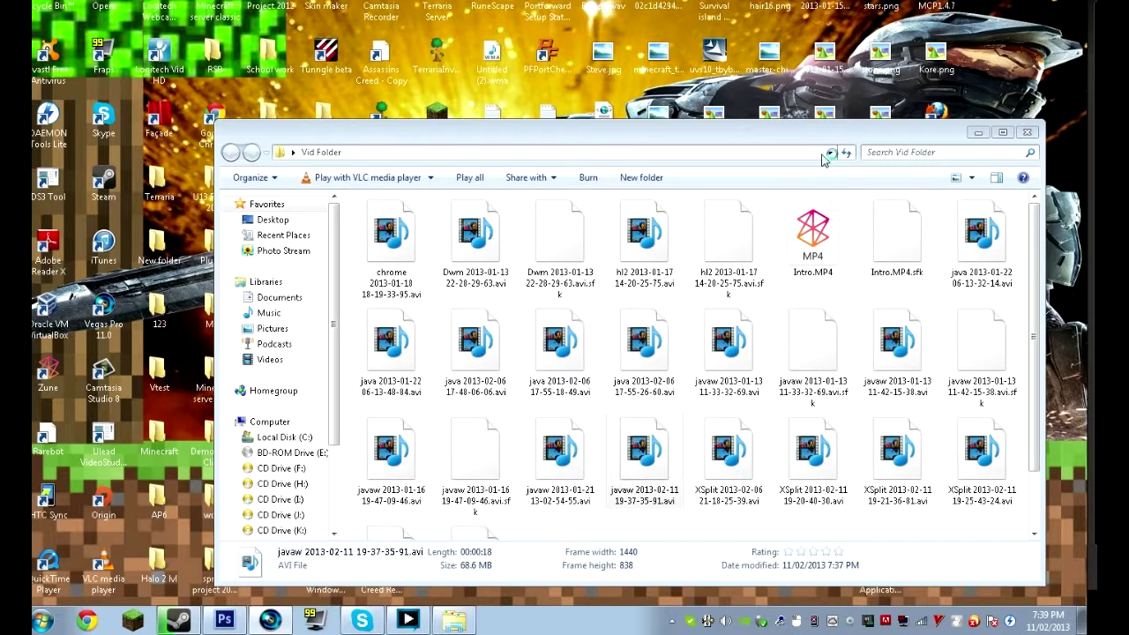
left_click_drag(892, 137, 567, 2)
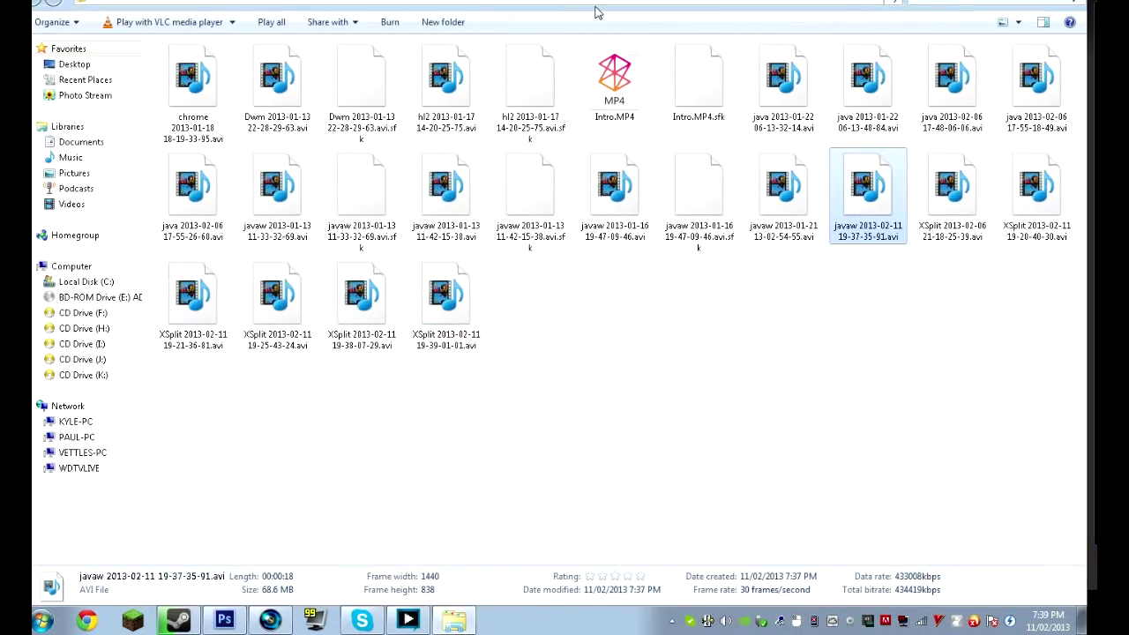
left_click_drag(886, 2, 812, 63)
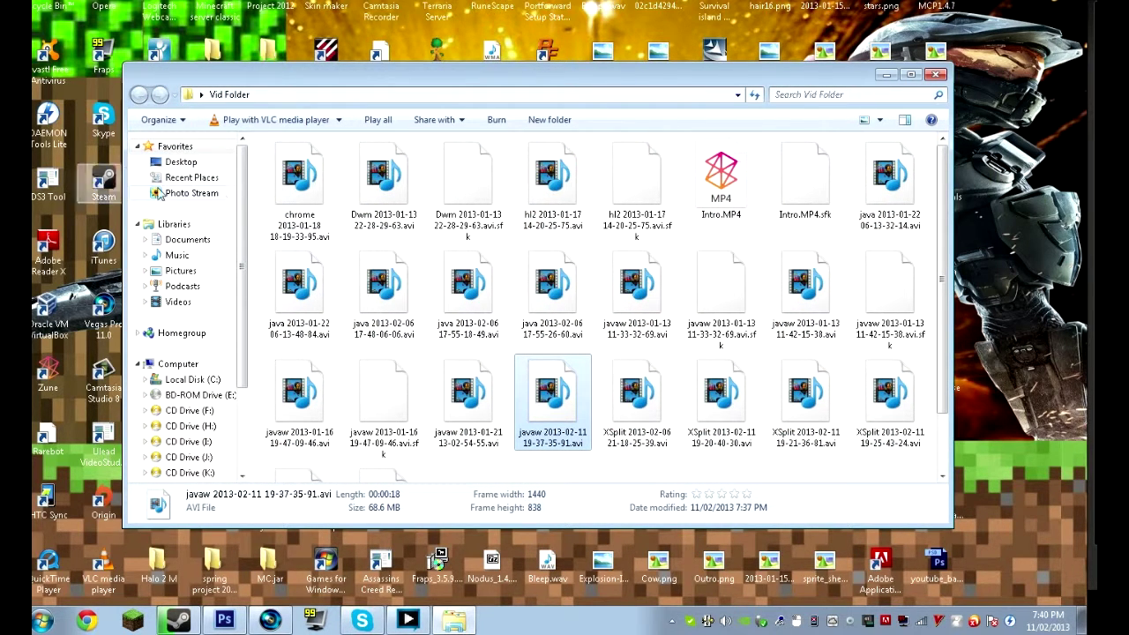
left_click(280, 190)
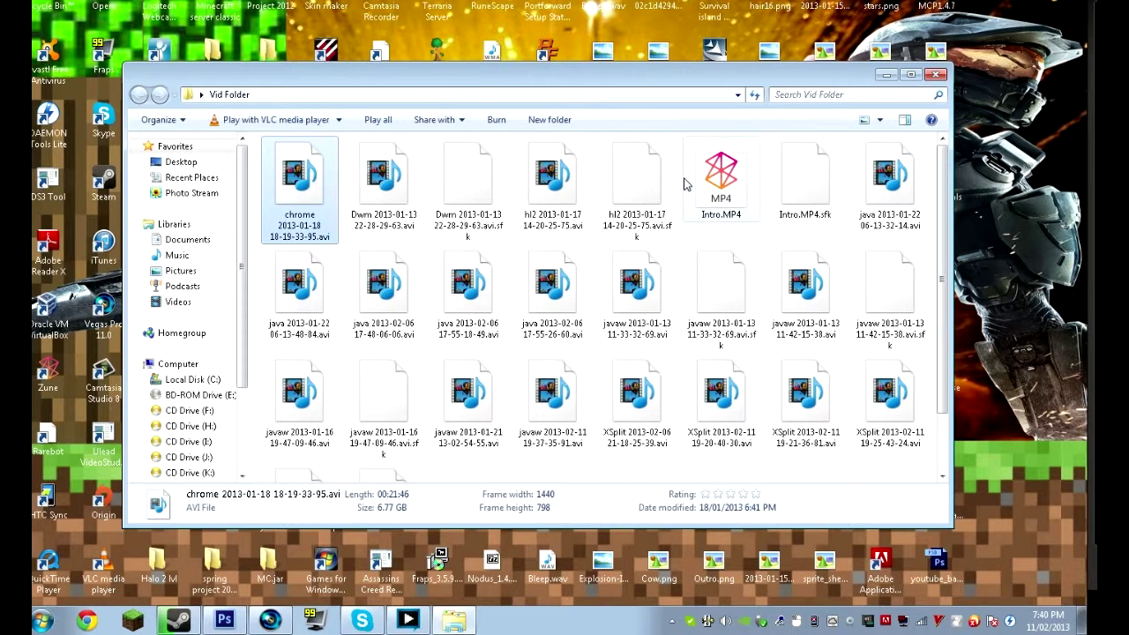
left_click(270, 622)
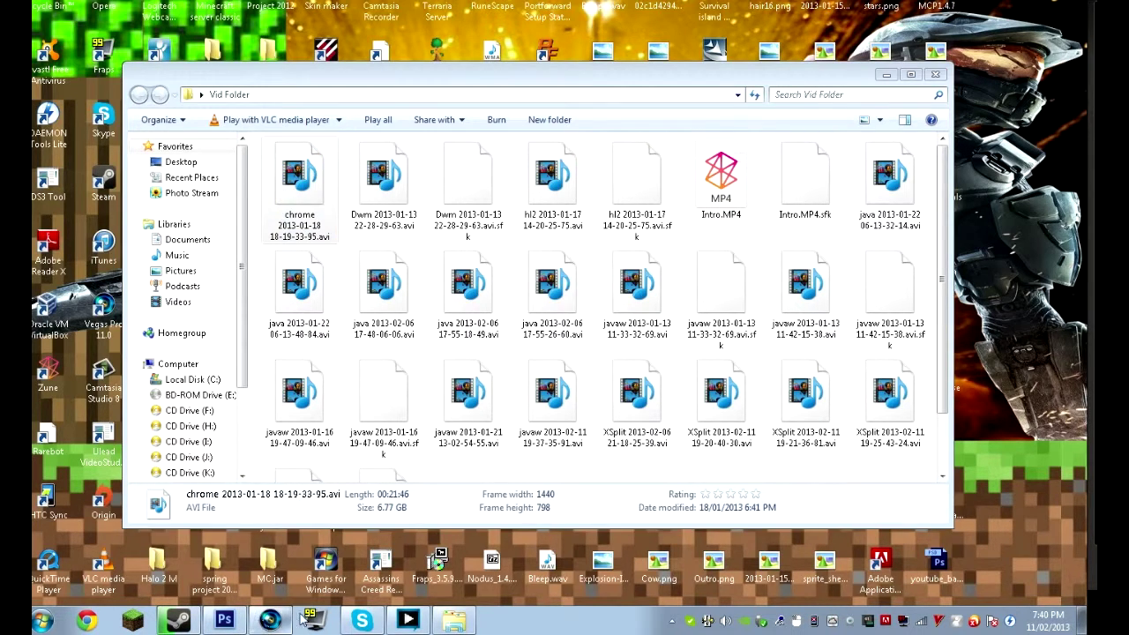
Play Intro.MP4 from the Vid Folder in VLC media player to check the clip
left_click(853, 205)
right_click(734, 169)
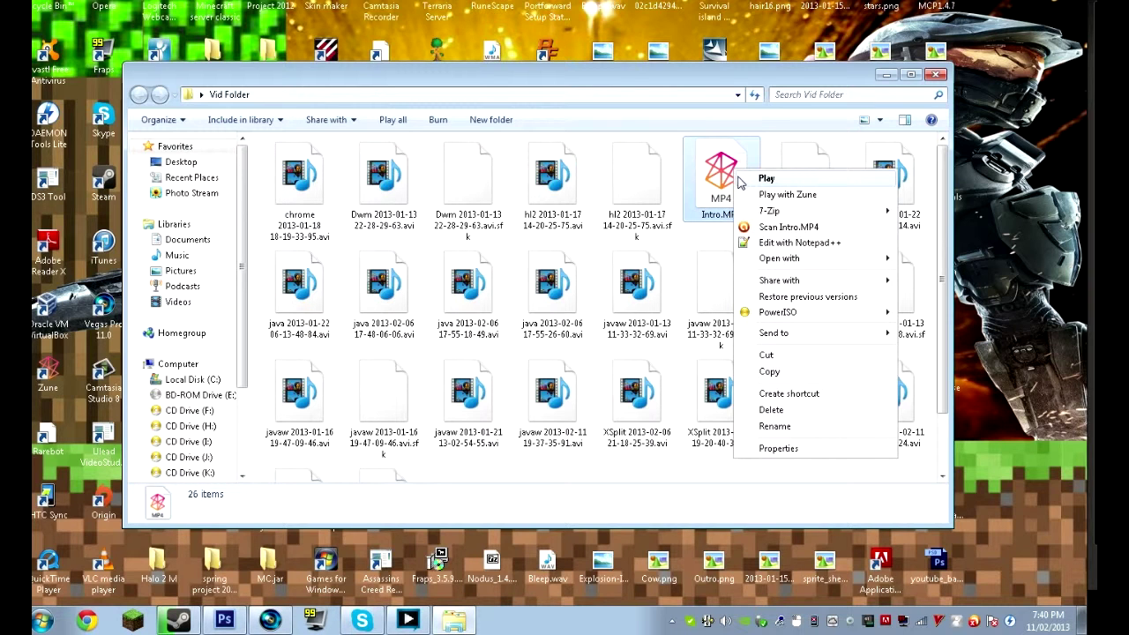
mouse_move(780, 258)
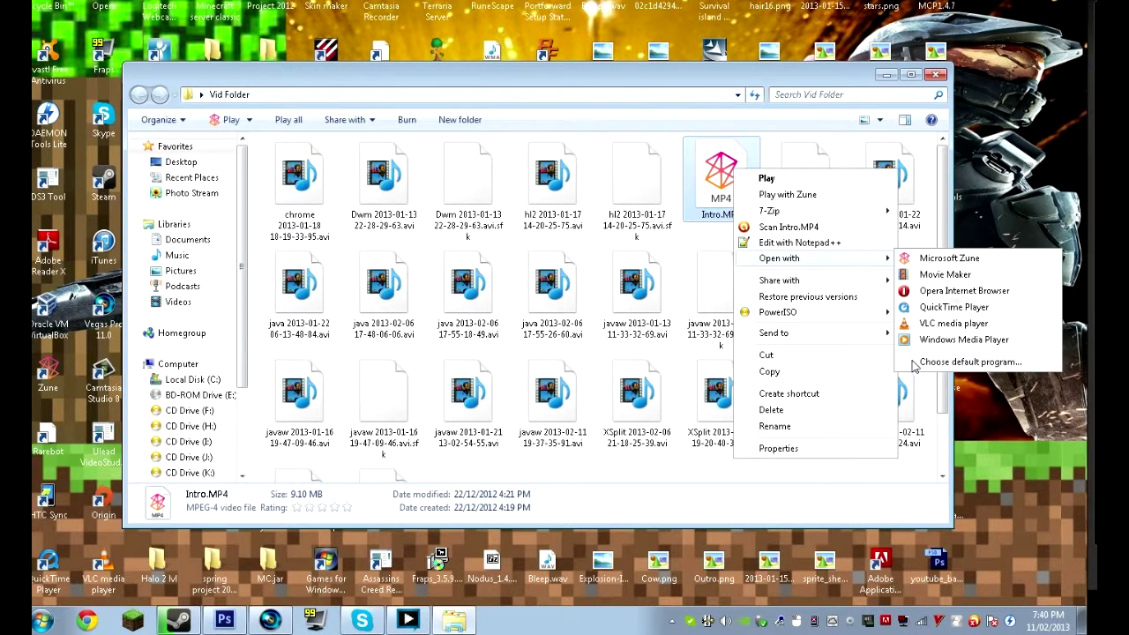
left_click(948, 329)
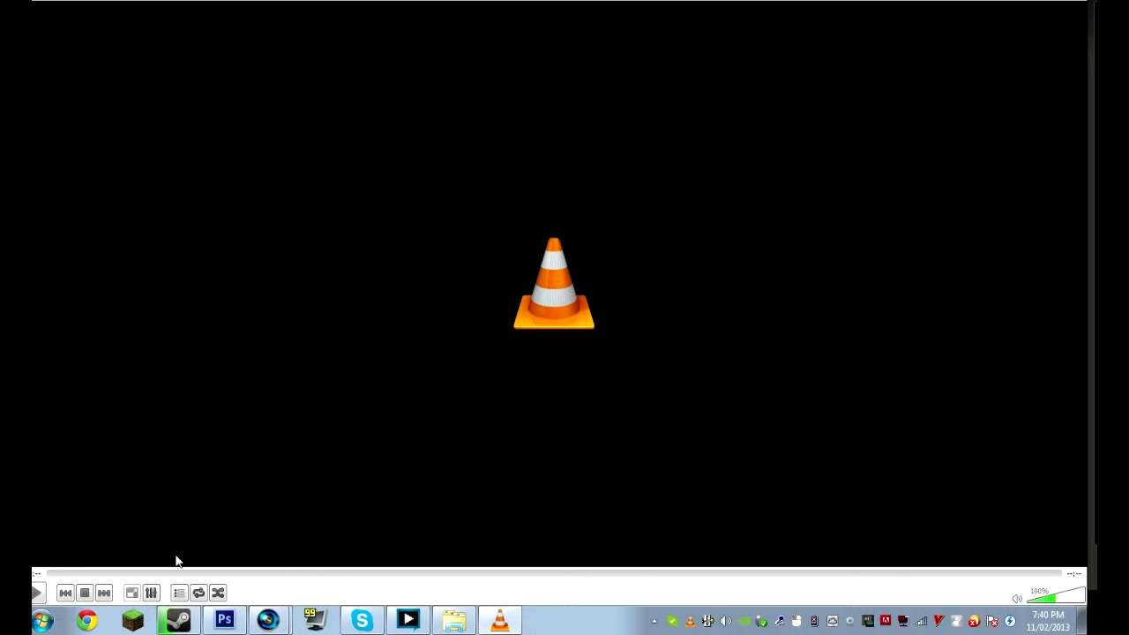
left_click(37, 593)
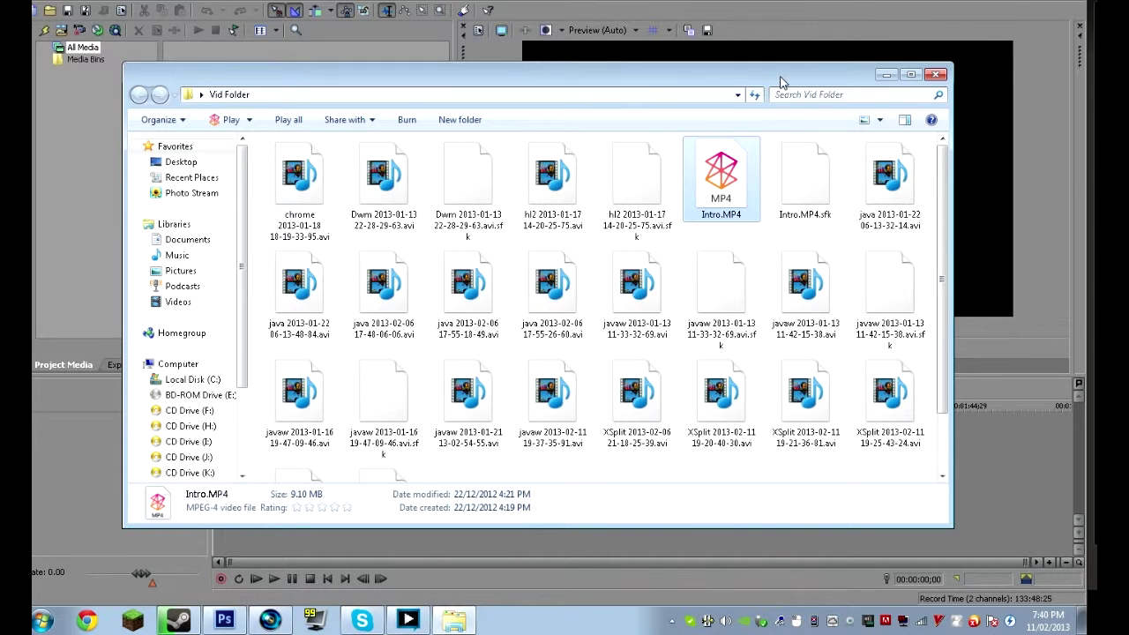
Move the Vid Folder window onto the second monitor and bring Vegas Pro to the front
left_click_drag(781, 81, 1097, 2)
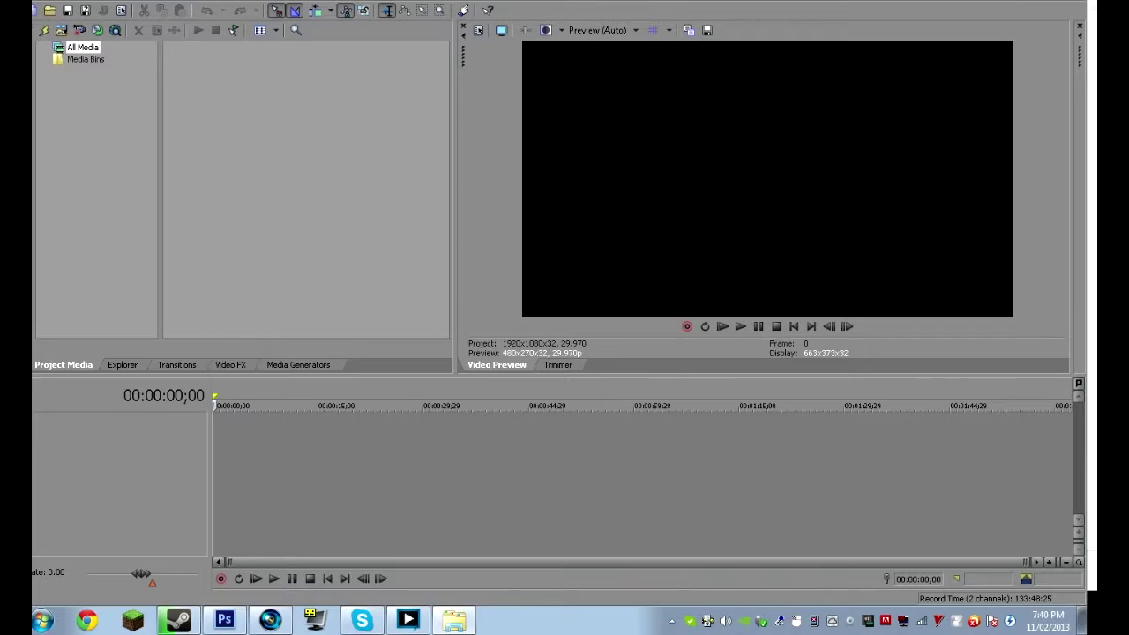
left_click_drag(1096, 2, 706, 162)
key("super+shift+Right")
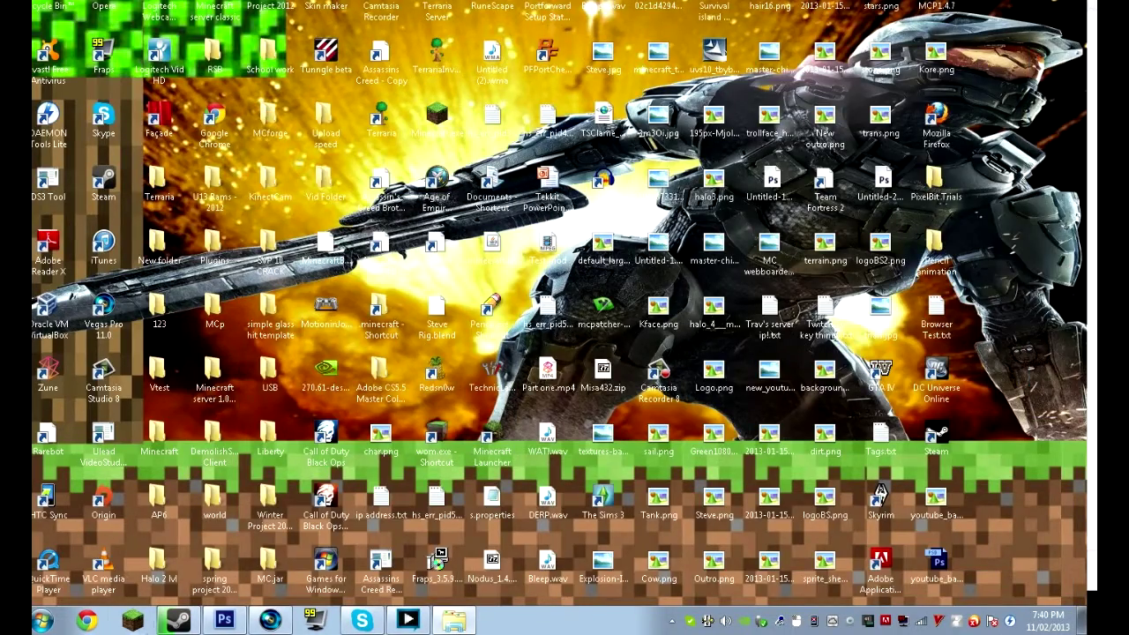
left_click(270, 621)
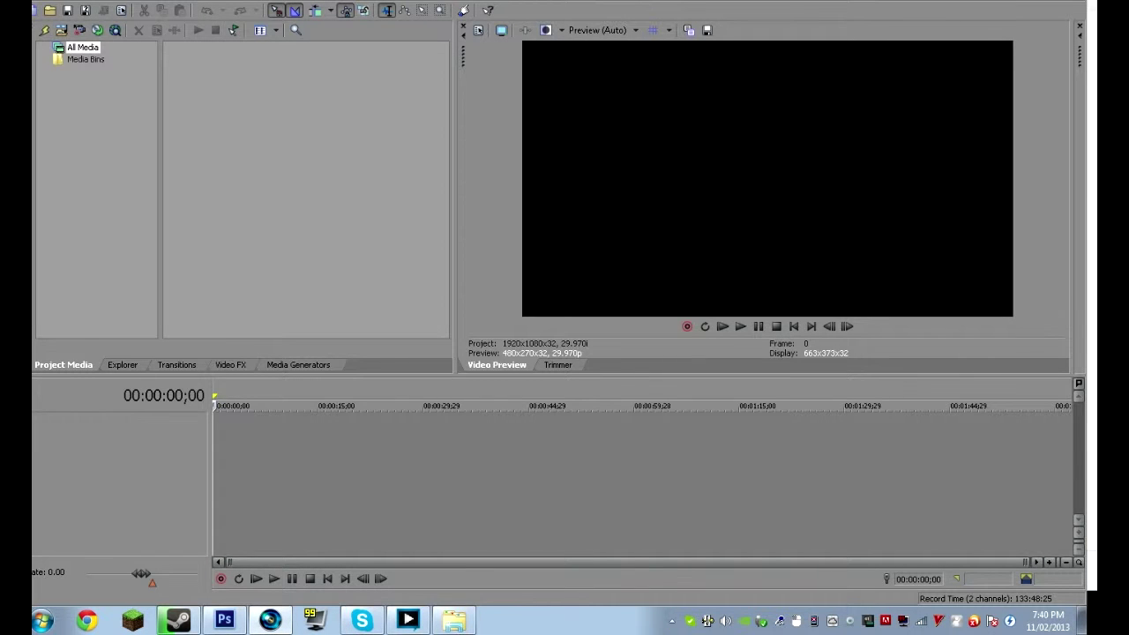
left_click_drag(729, 442, 227, 449)
left_click_drag(346, 432, 346, 432)
left_click_drag(269, 432, 263, 432)
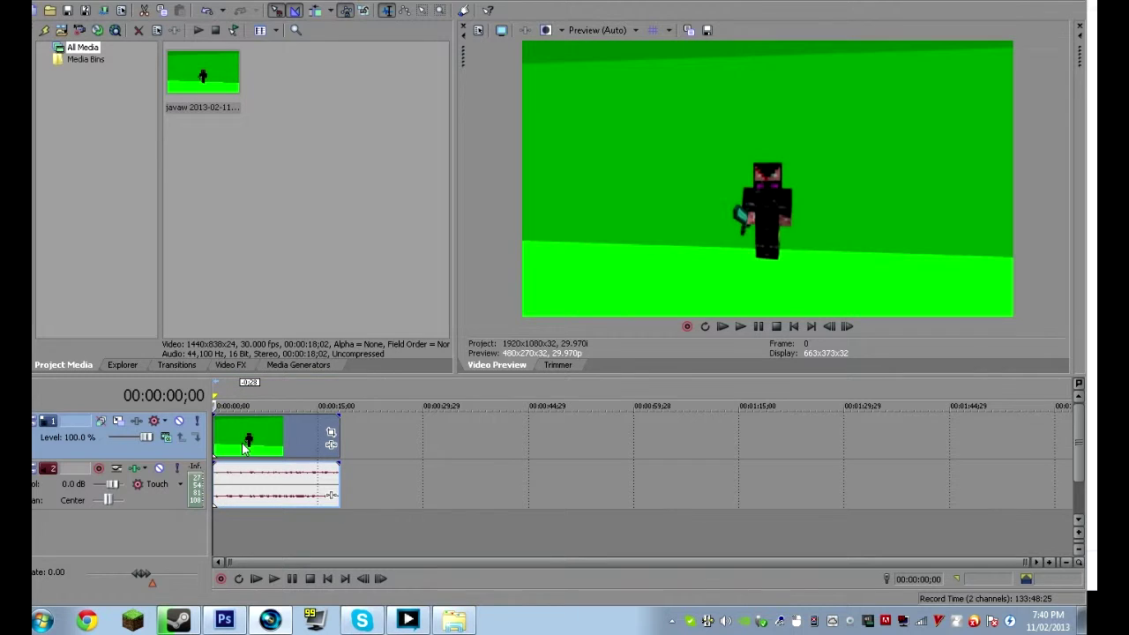
left_click(741, 328)
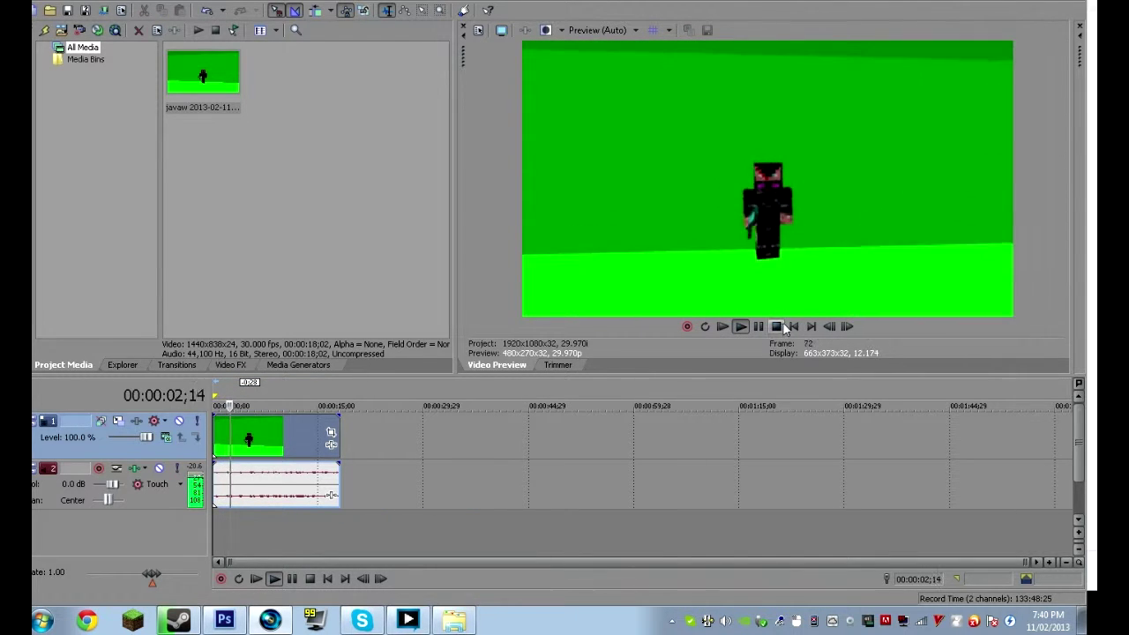
left_click(778, 326)
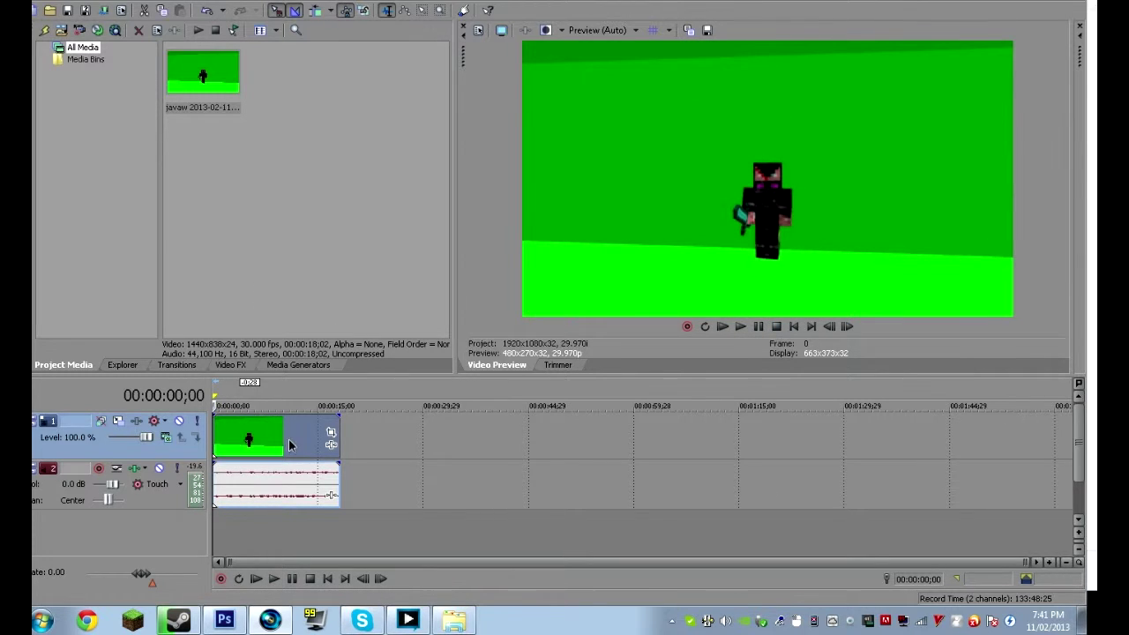
Move the green-screen video to a new track below the empty one and reorder the audio track beneath it
left_click_drag(289, 445, 260, 521)
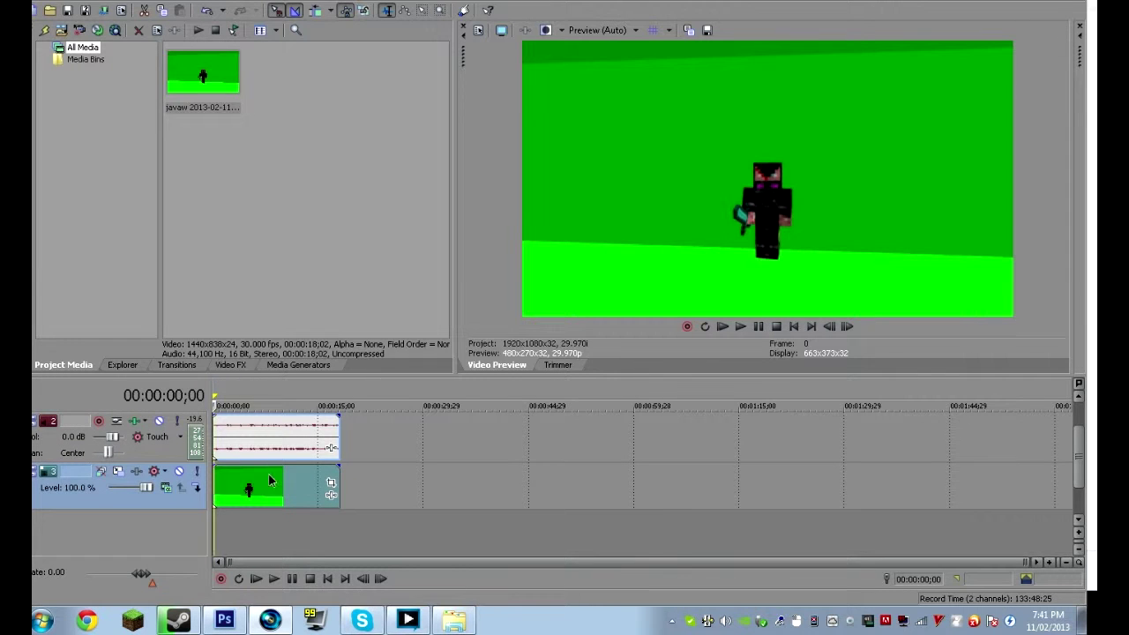
left_click_drag(265, 417, 249, 461)
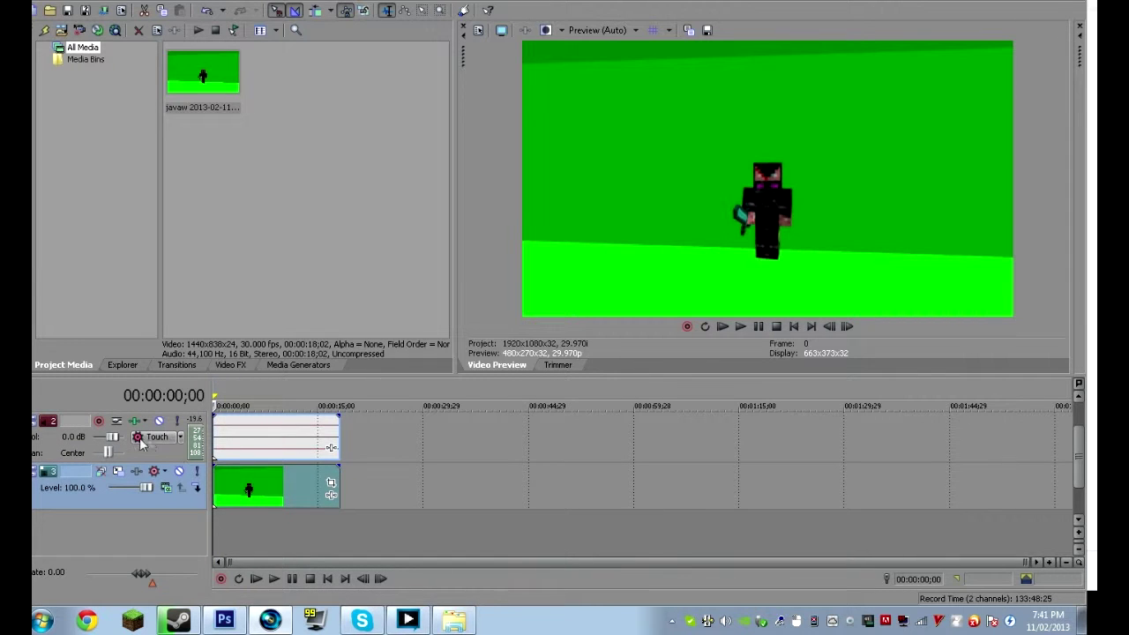
left_click_drag(139, 443, 134, 527)
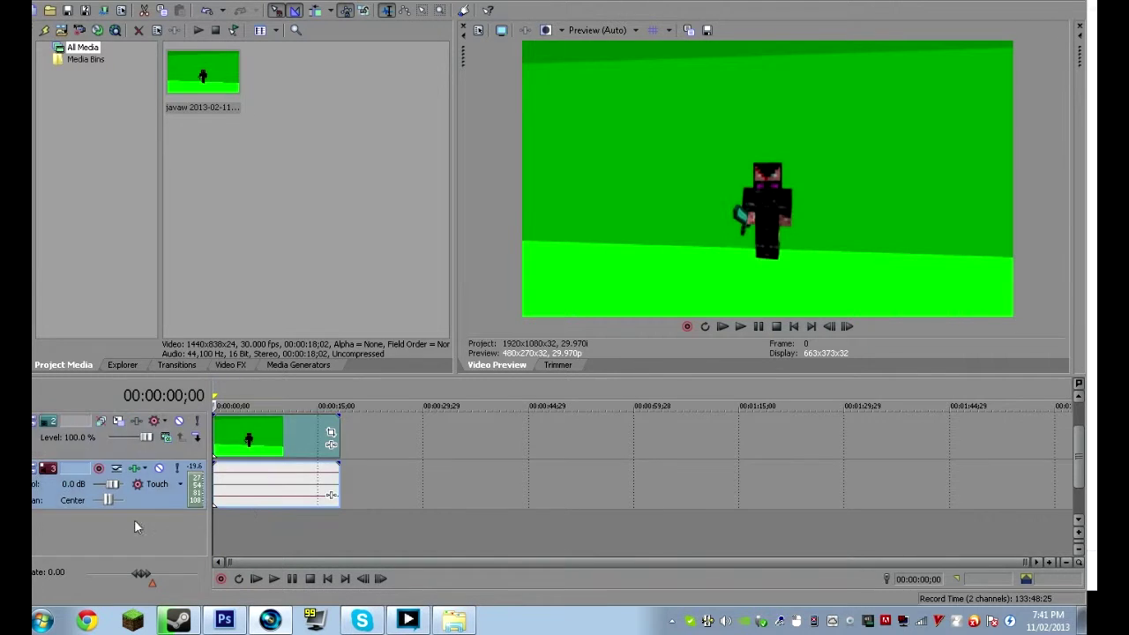
Delete the green-screen clip's audio track and insert another empty video track above the clip
right_click(184, 533)
left_click(240, 577)
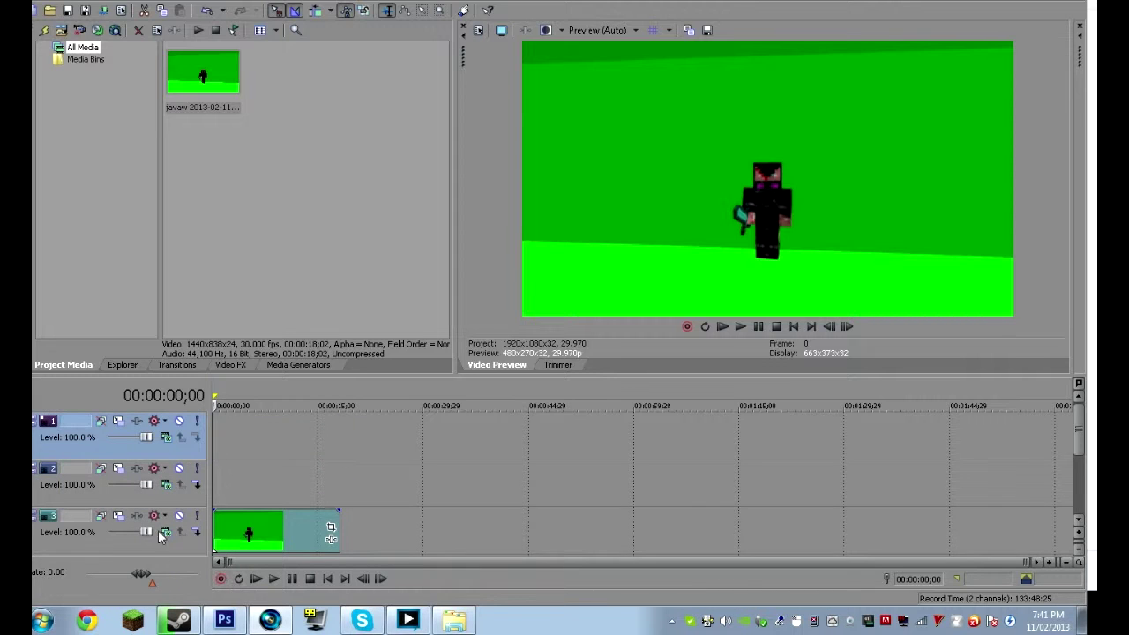
right_click(190, 517)
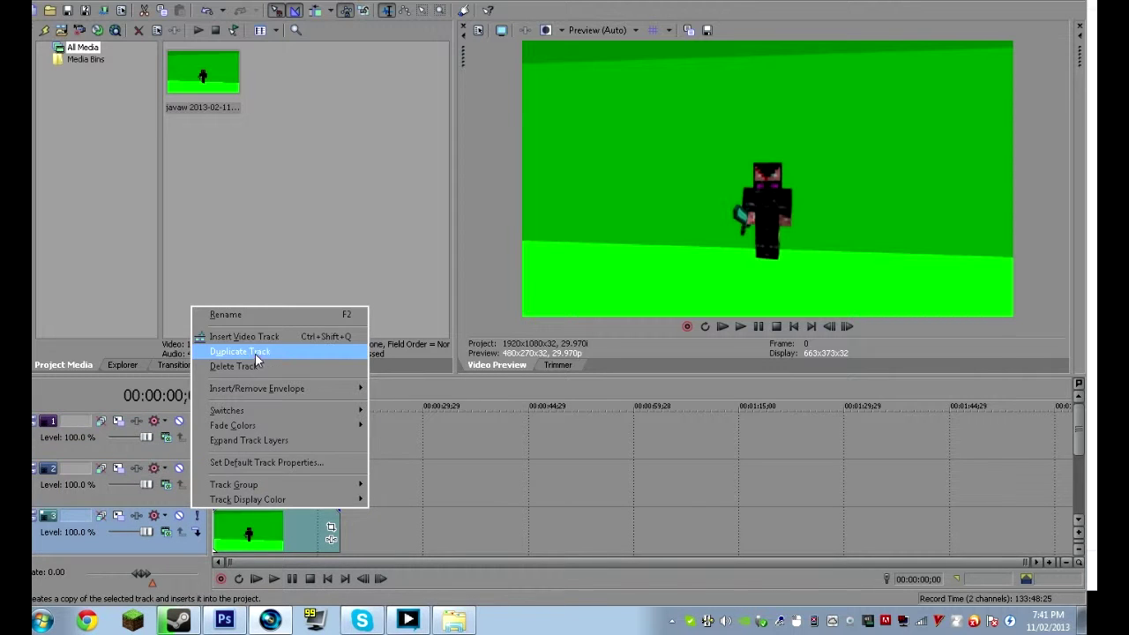
left_click(445, 468)
left_click(445, 468)
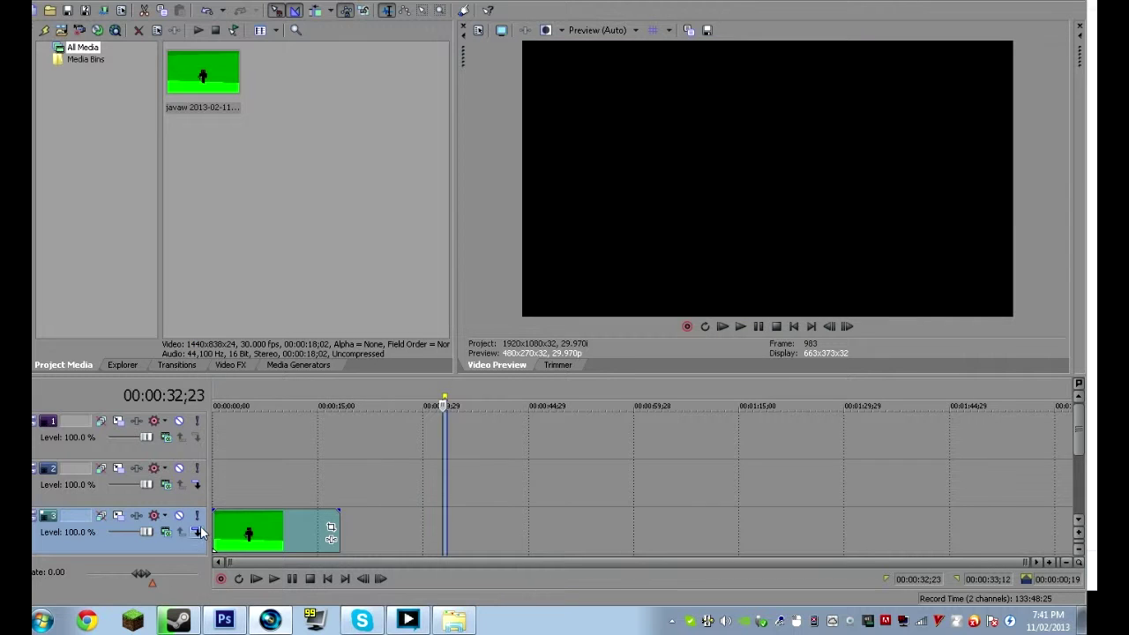
right_click(136, 543)
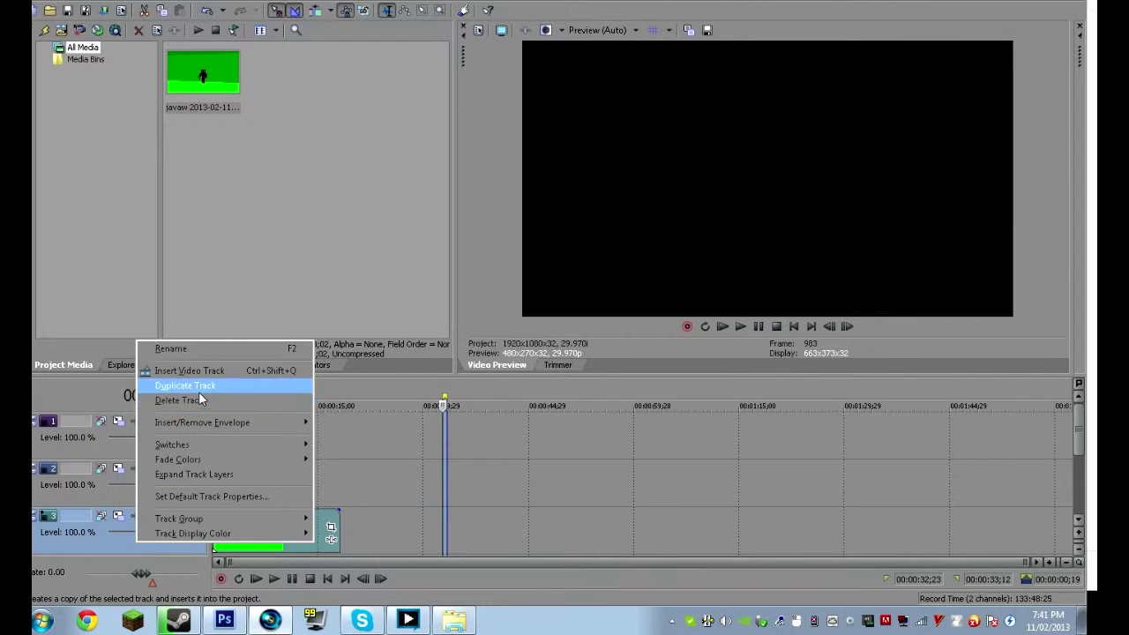
left_click(84, 442)
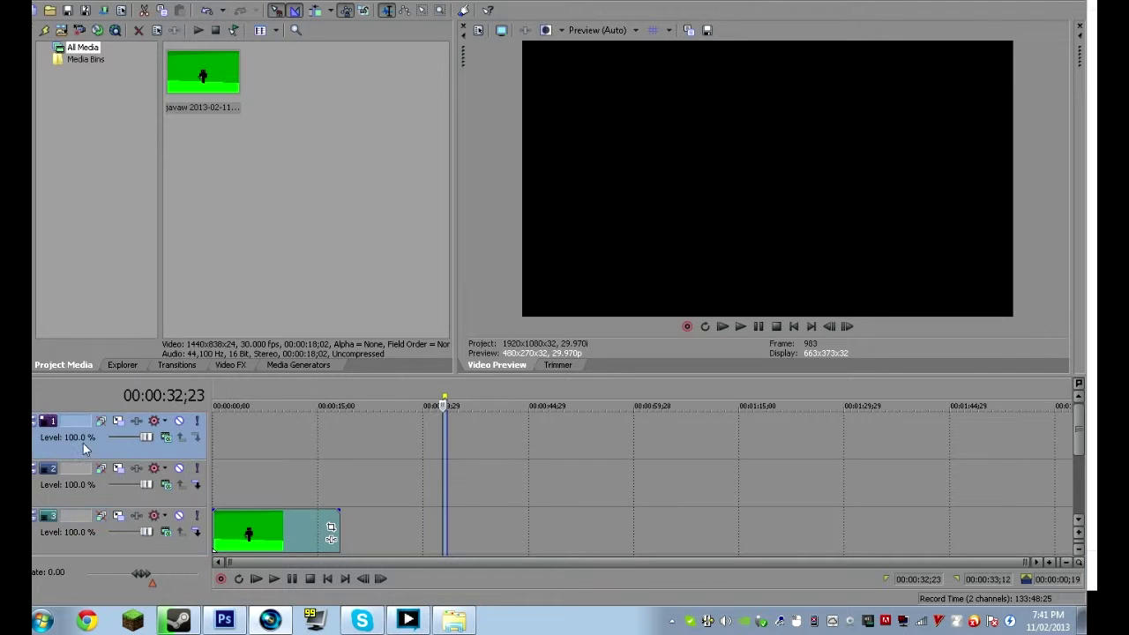
left_click(280, 481)
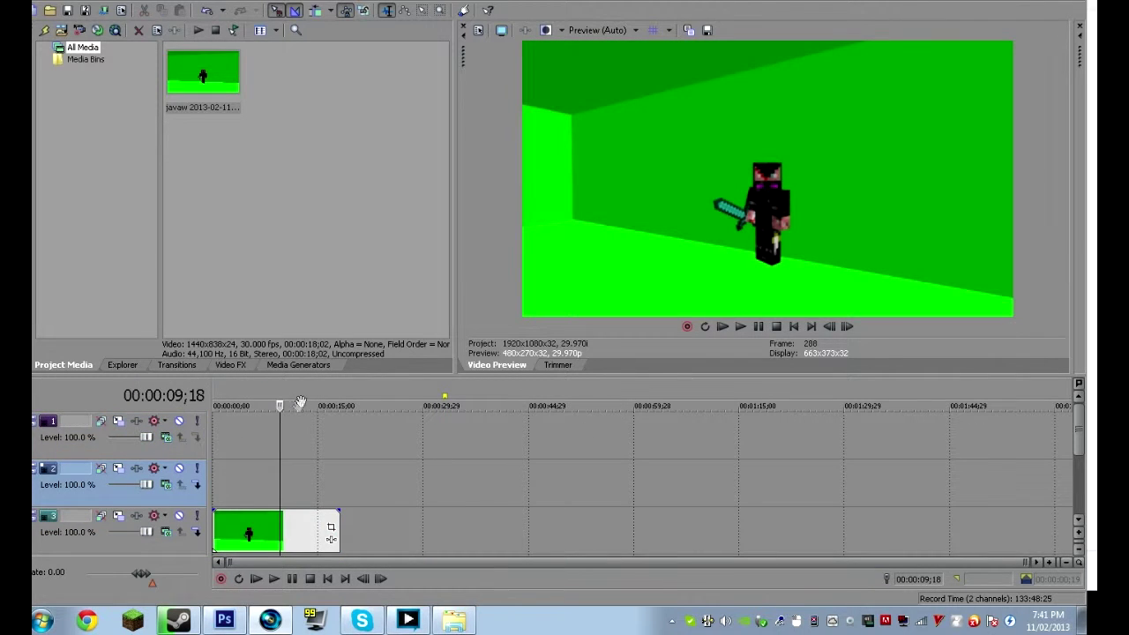
Add Intro.MP4 from the Vid Folder at the start of the topmost video track
left_click(174, 455)
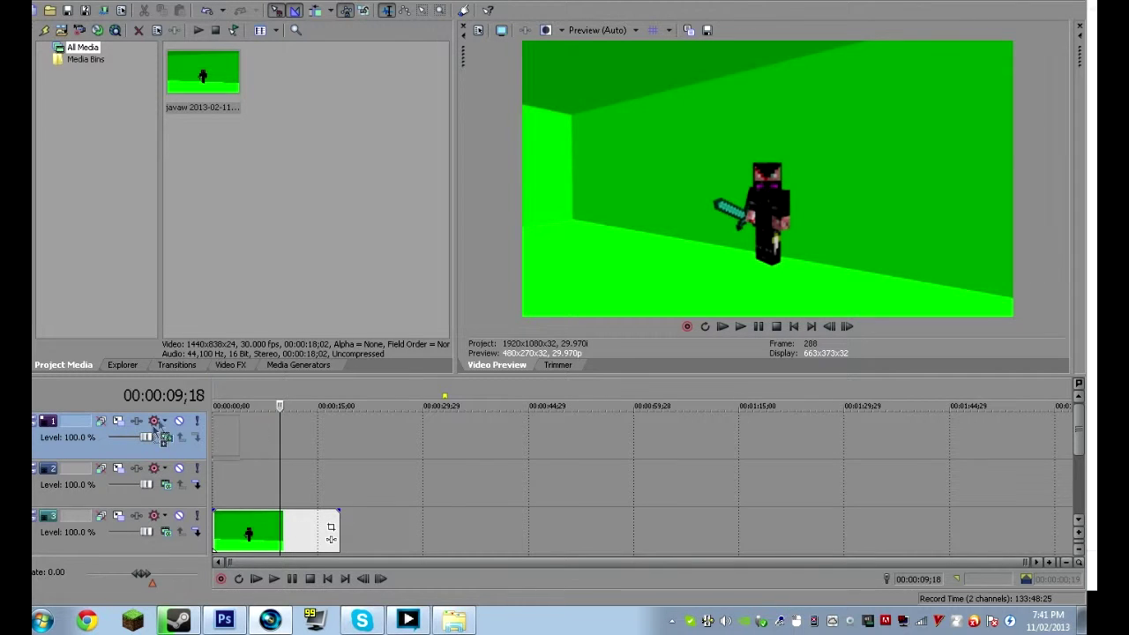
left_click_drag(223, 437, 228, 441)
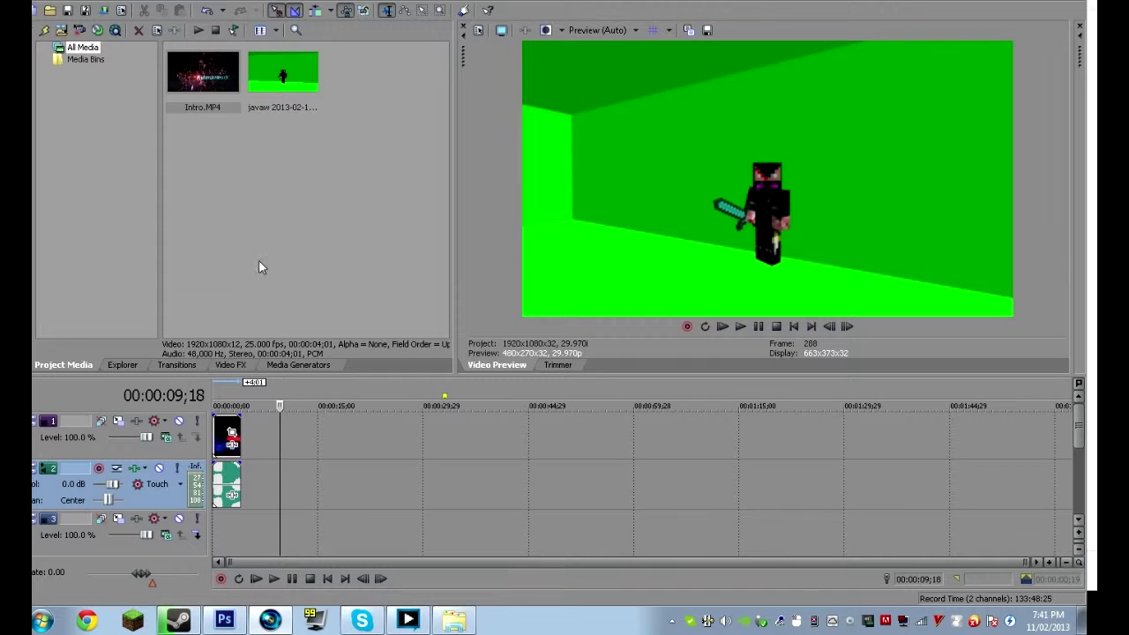
left_click(1057, 423)
mouse_move(1077, 432)
left_mouse_down()
mouse_move(1076, 491)
mouse_move(1071, 446)
left_mouse_up()
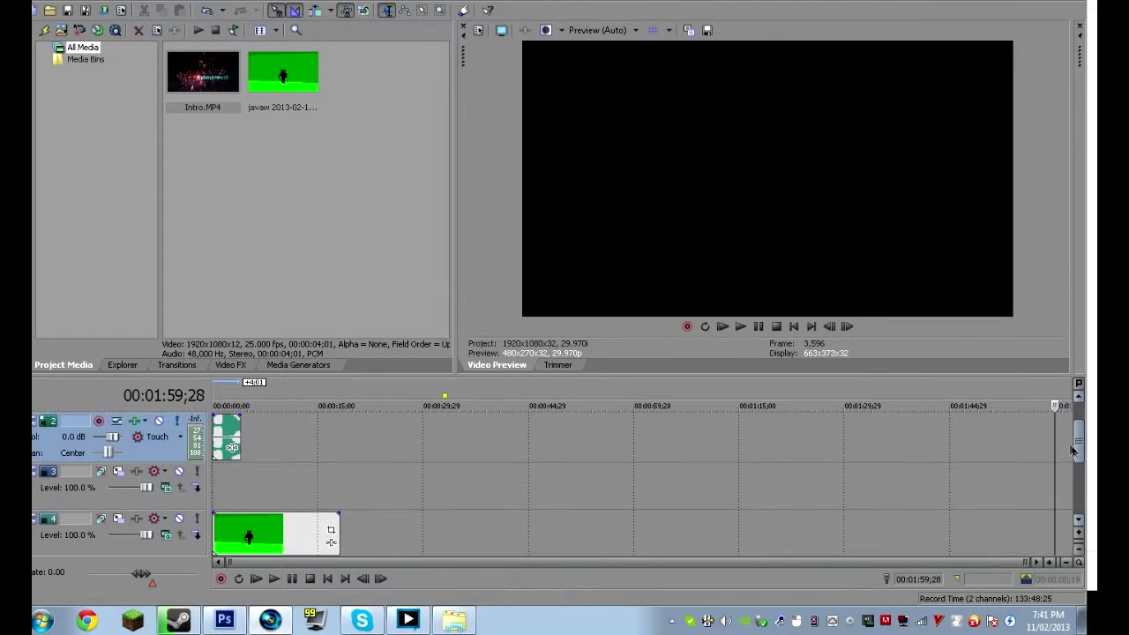
Delete the empty video track above the green-screen clip and preview the timeline playback
left_click(113, 499)
key("Delete")
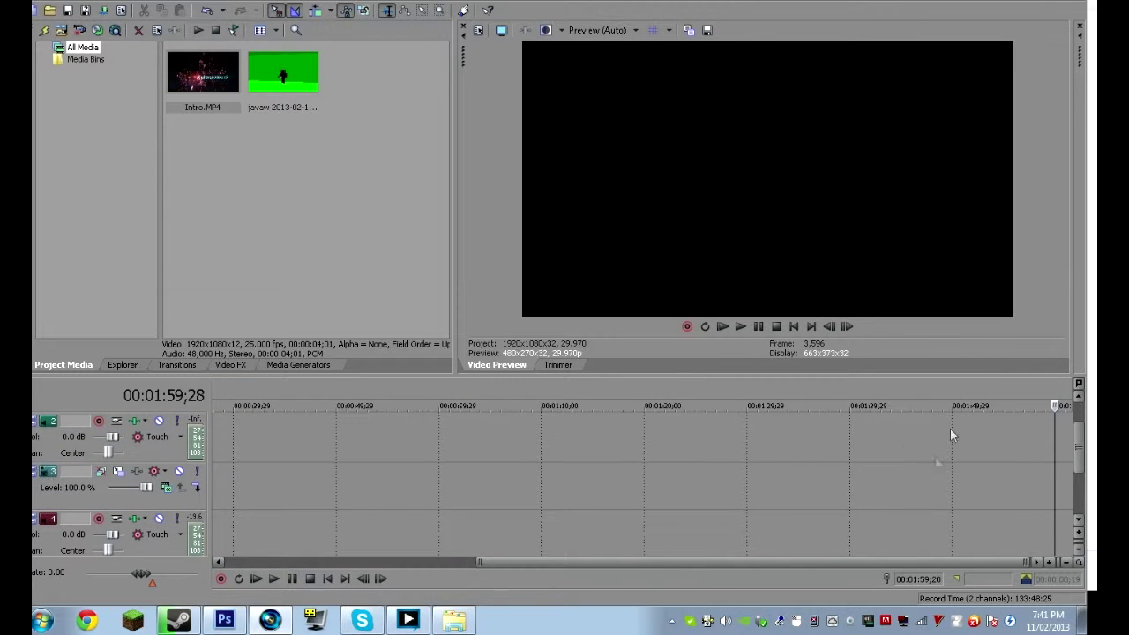
left_click(740, 328)
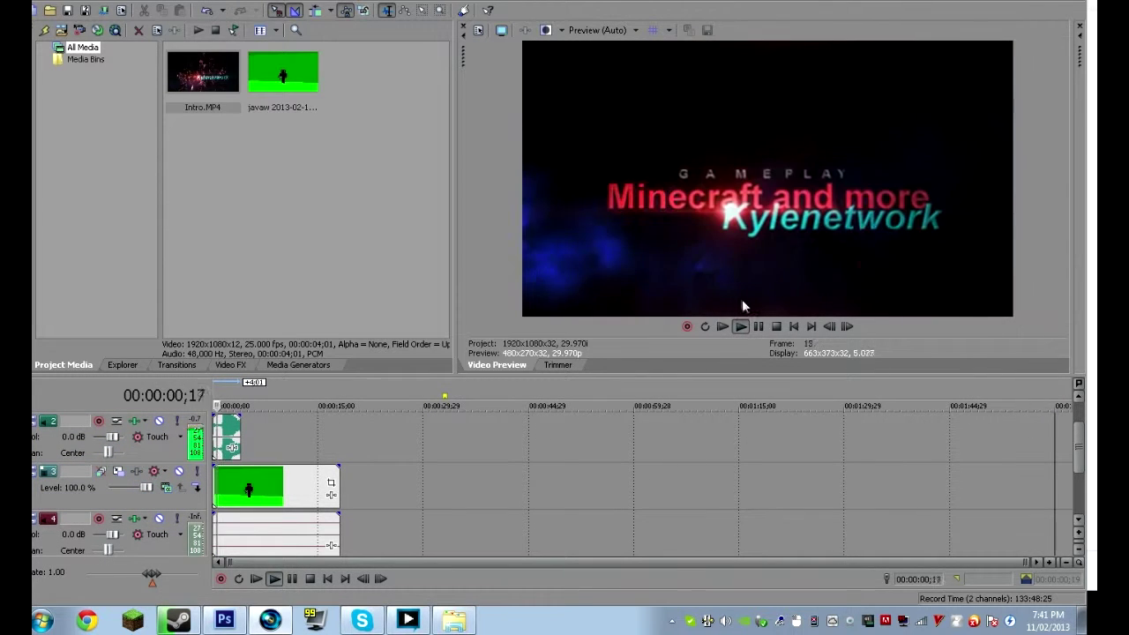
left_click(777, 327)
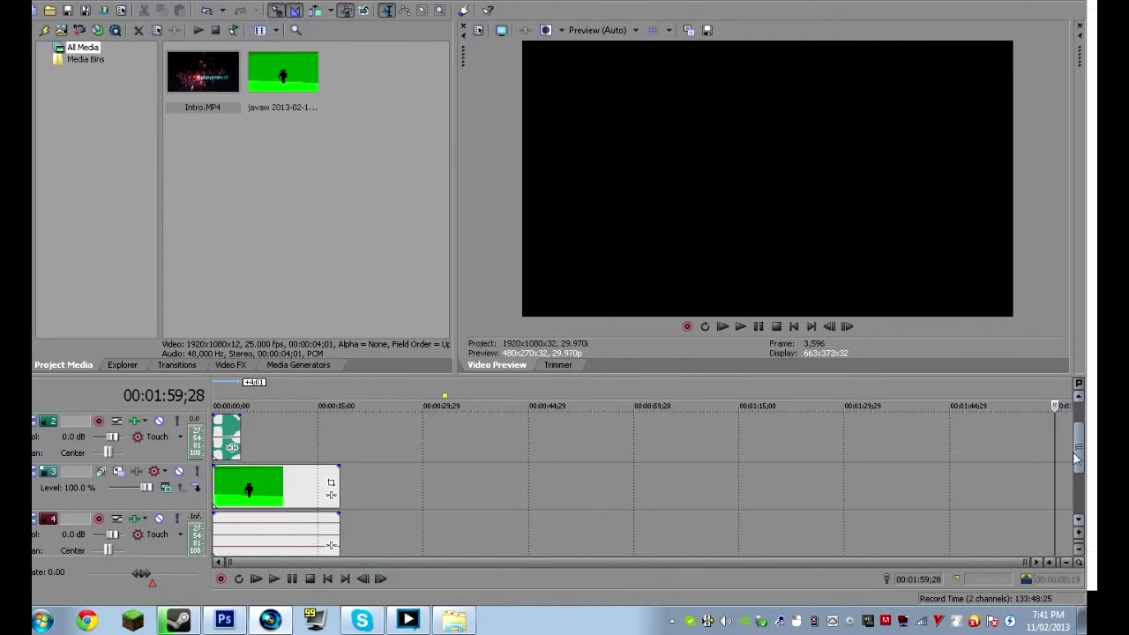
Apply the Chroma Keyer effect with the Pure Green Screen preset to the green-screen clip and close its settings
left_click_drag(1078, 449, 1080, 406)
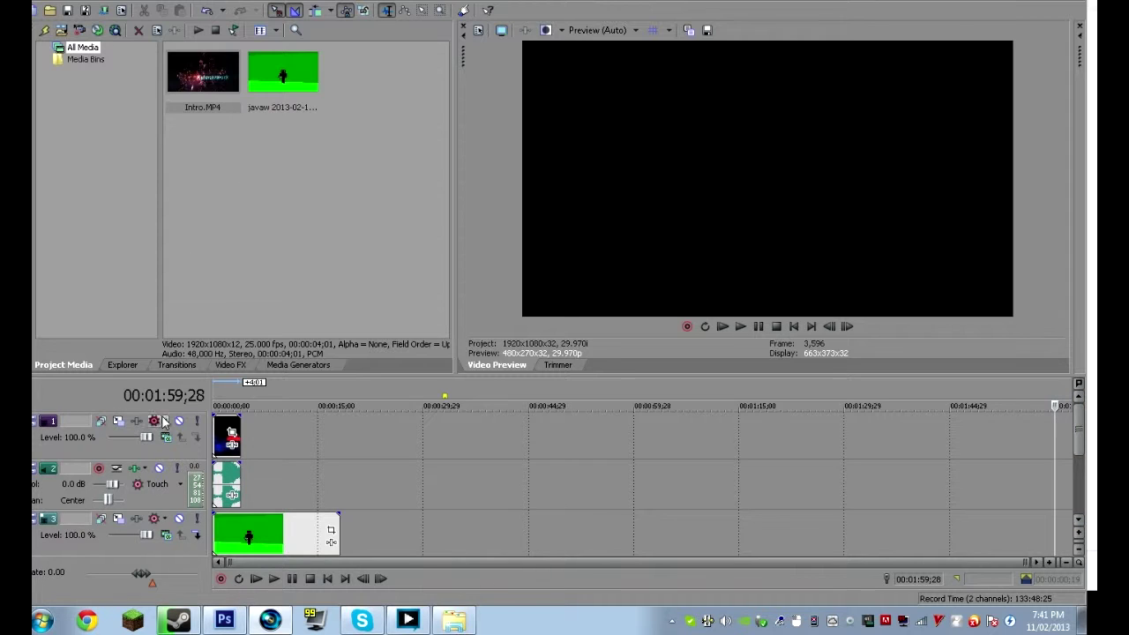
left_click(227, 366)
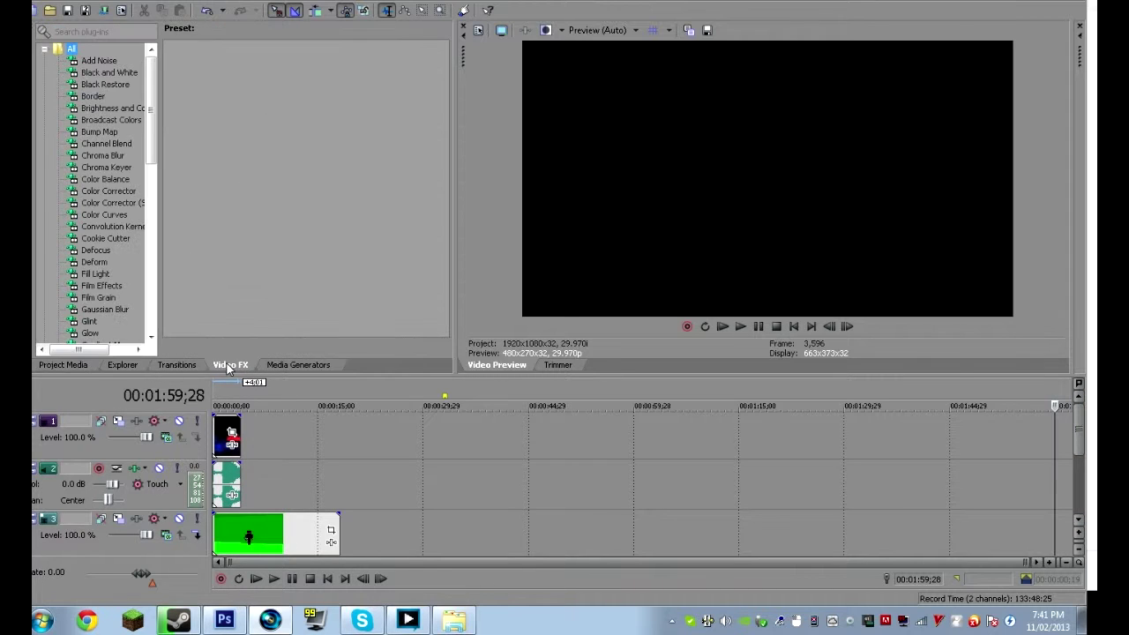
left_click(122, 168)
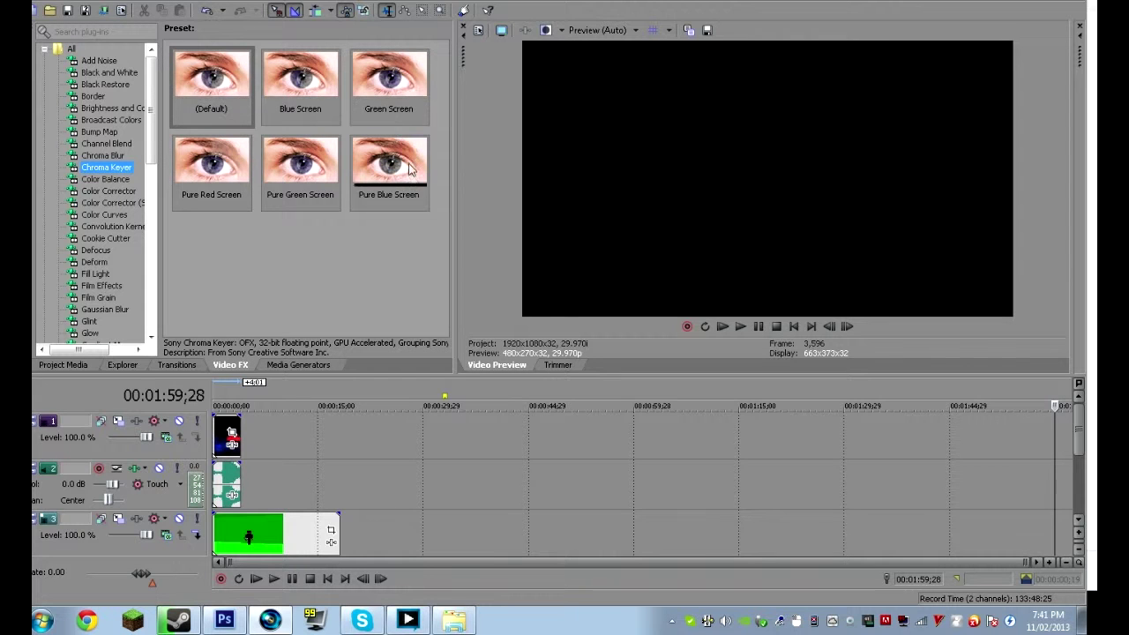
left_click(305, 196)
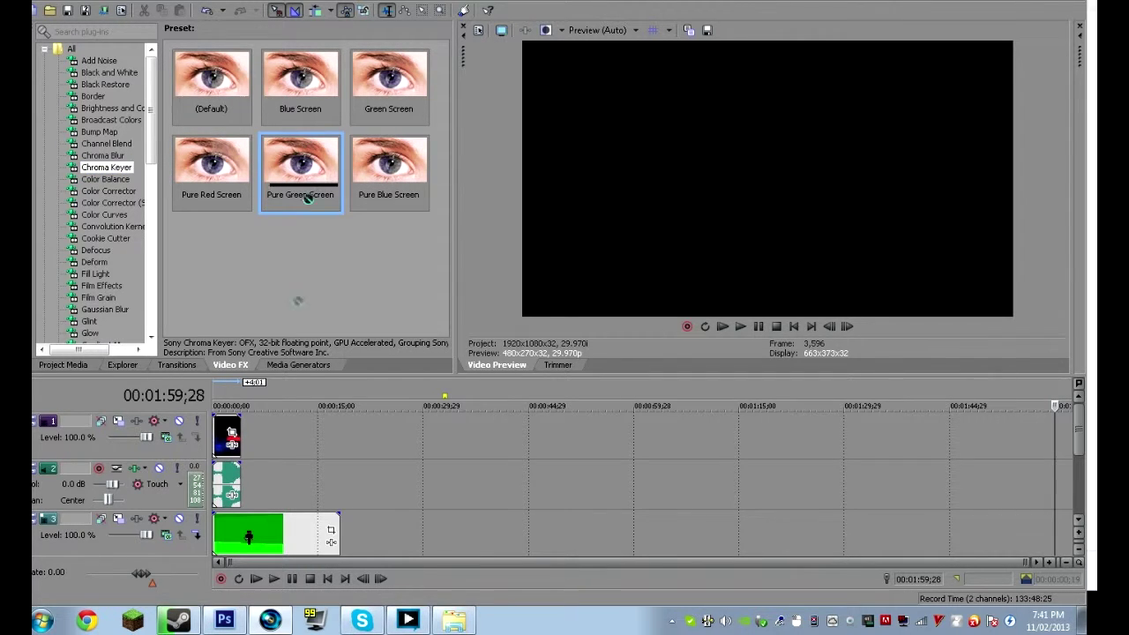
left_click_drag(261, 548, 304, 535)
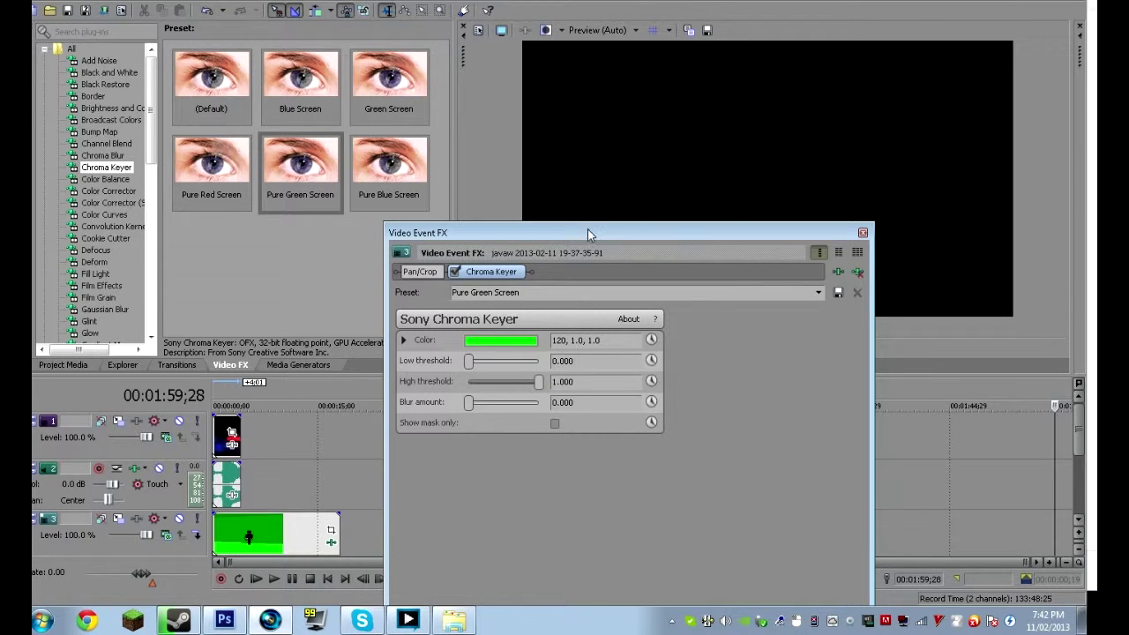
left_click_drag(589, 238, 607, 111)
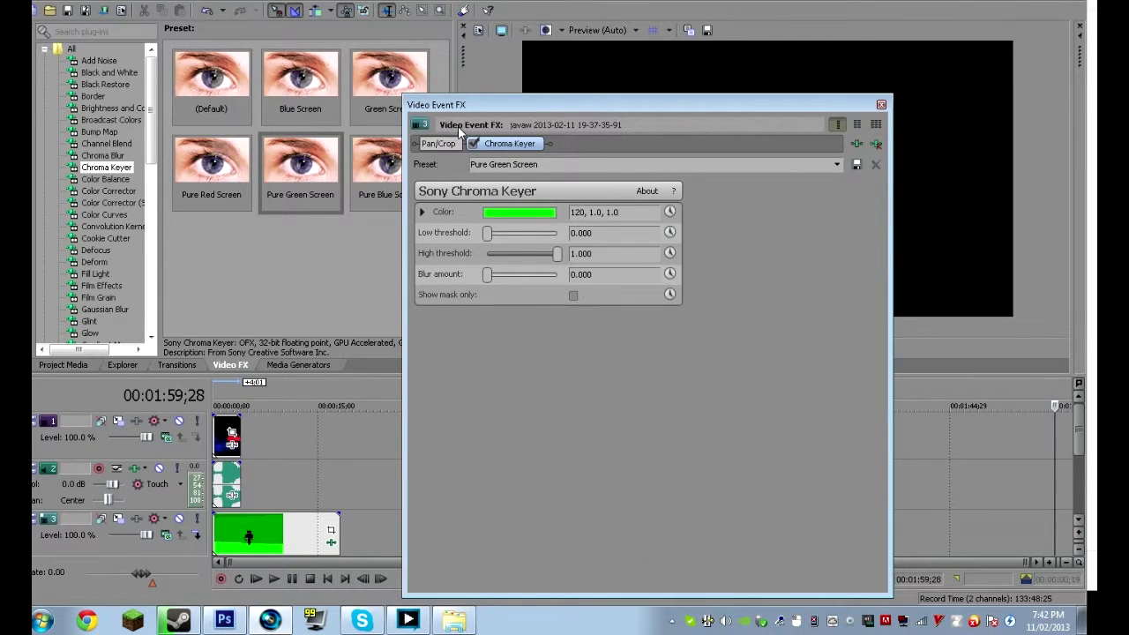
left_click(884, 107)
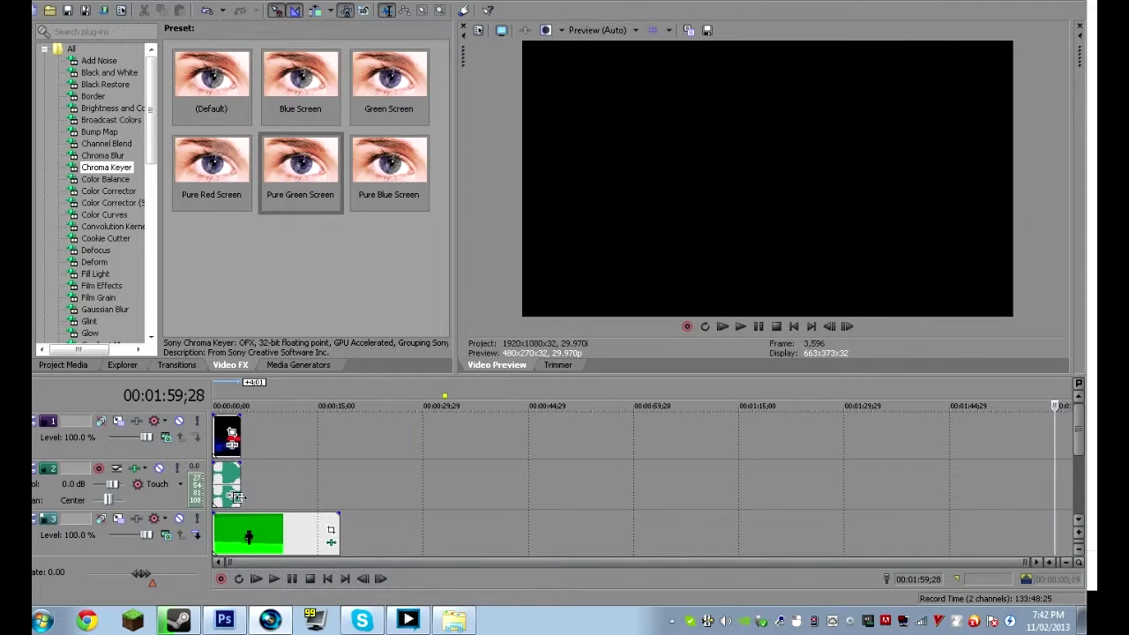
Swap the two video clips so the green-screen clip is on track 1 and the intro on track 3
left_click(271, 542)
left_click_drag(279, 463, 281, 429)
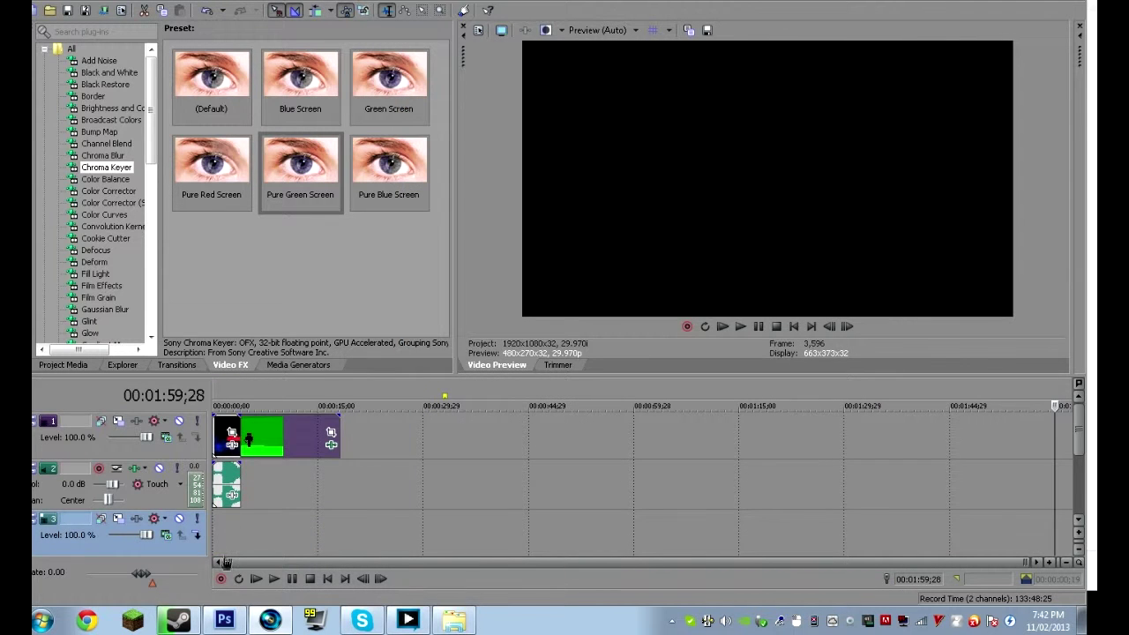
left_click_drag(228, 442, 225, 530)
left_click(268, 436)
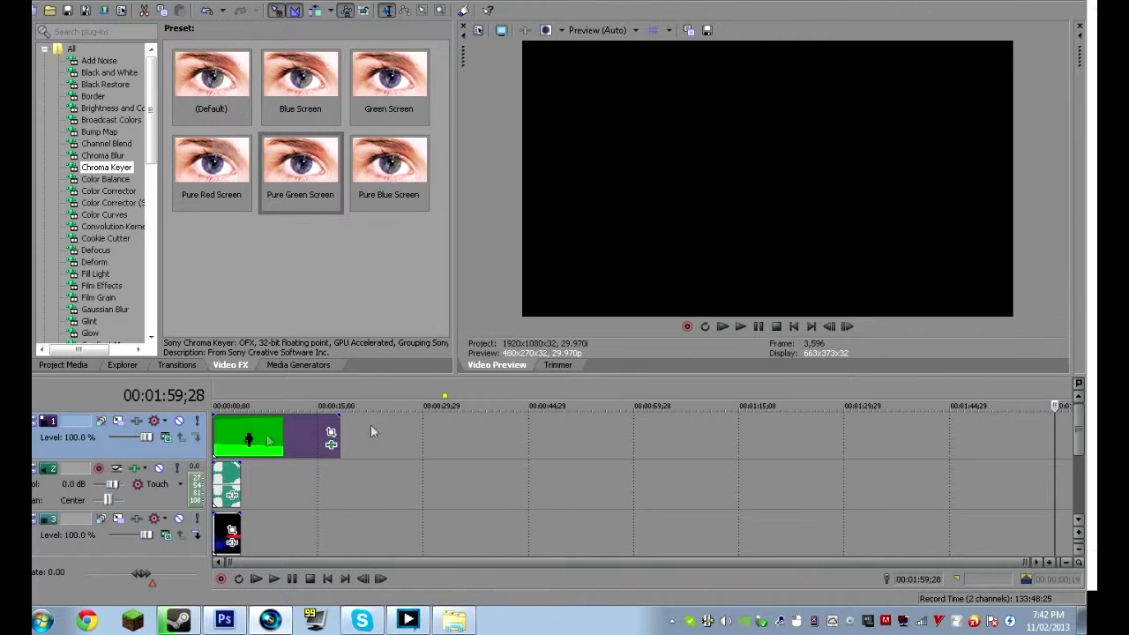
Preview the keyed clip over the intro and pause about one second in
left_click(722, 326)
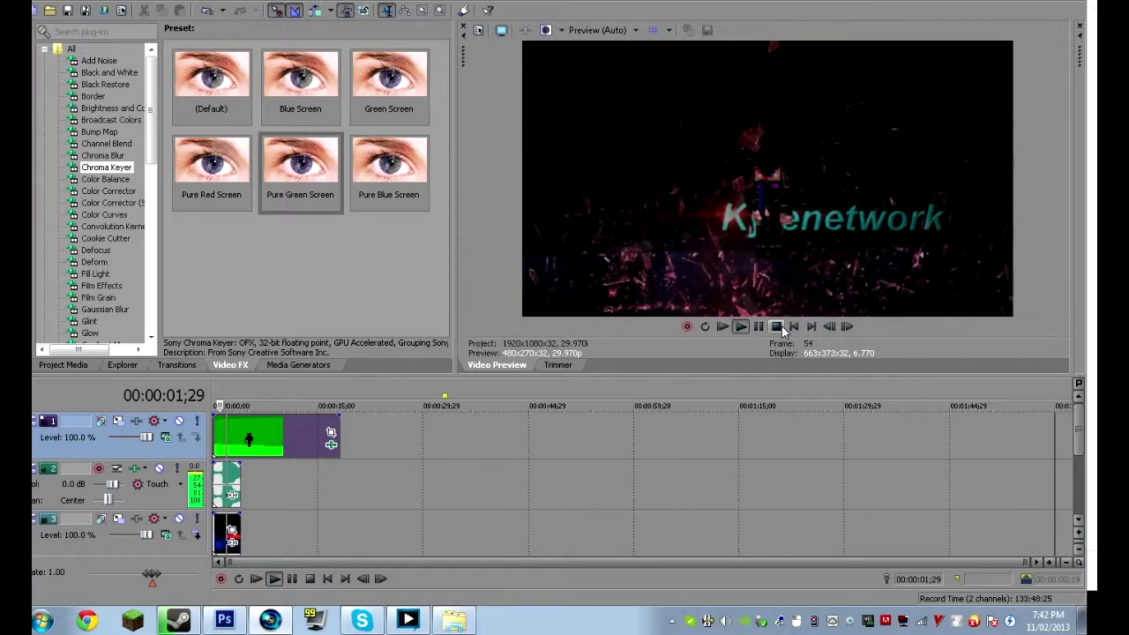
left_click(781, 328)
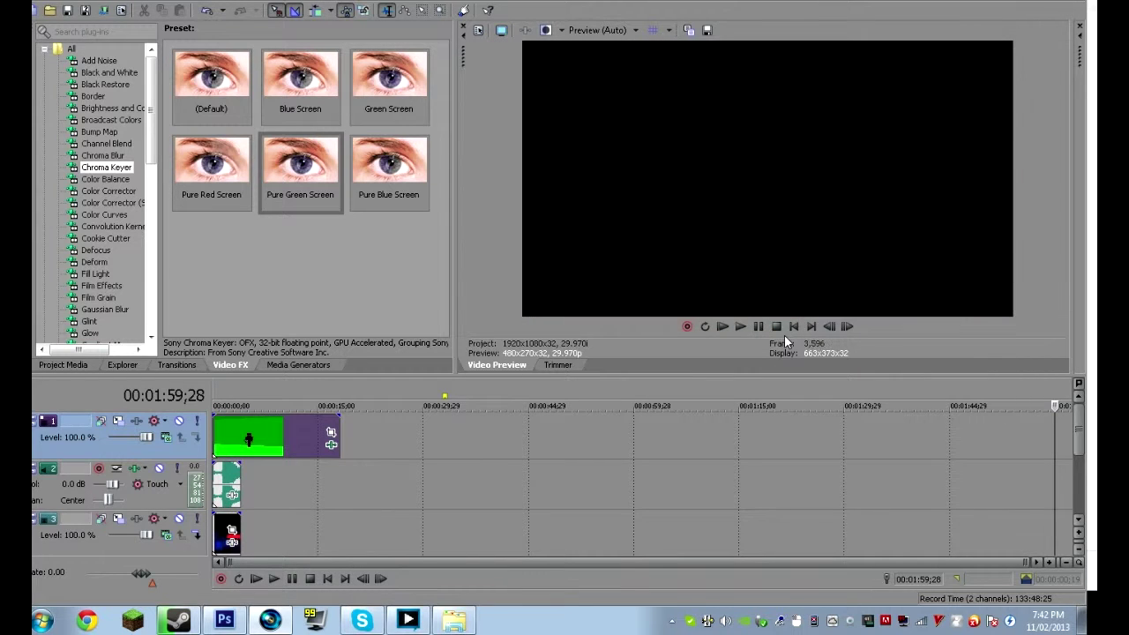
left_click(740, 326)
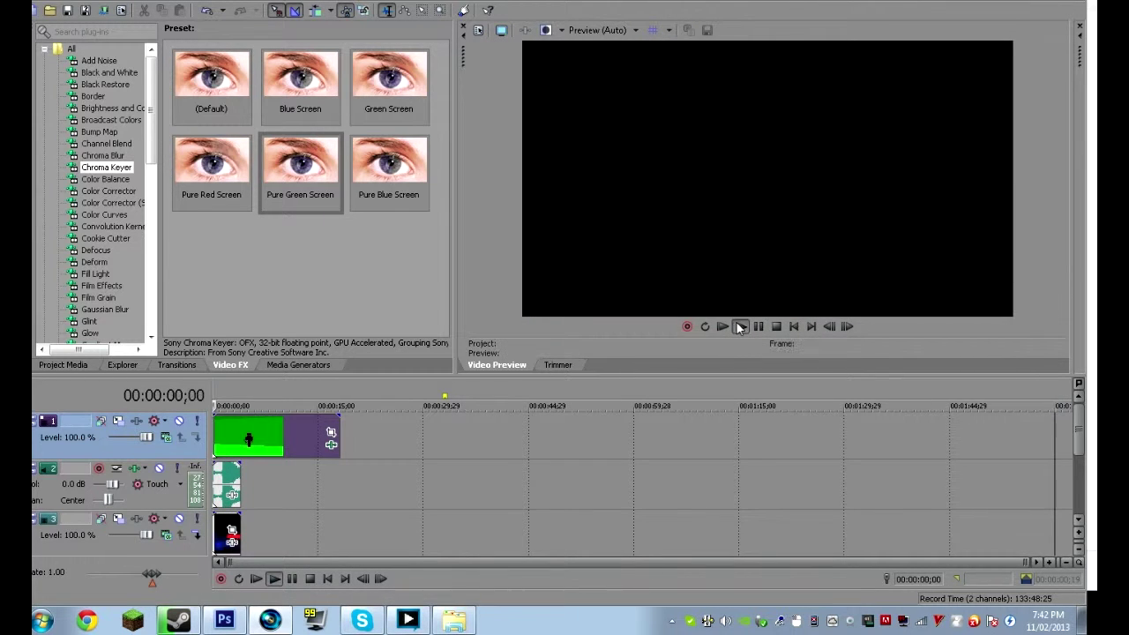
left_click(759, 326)
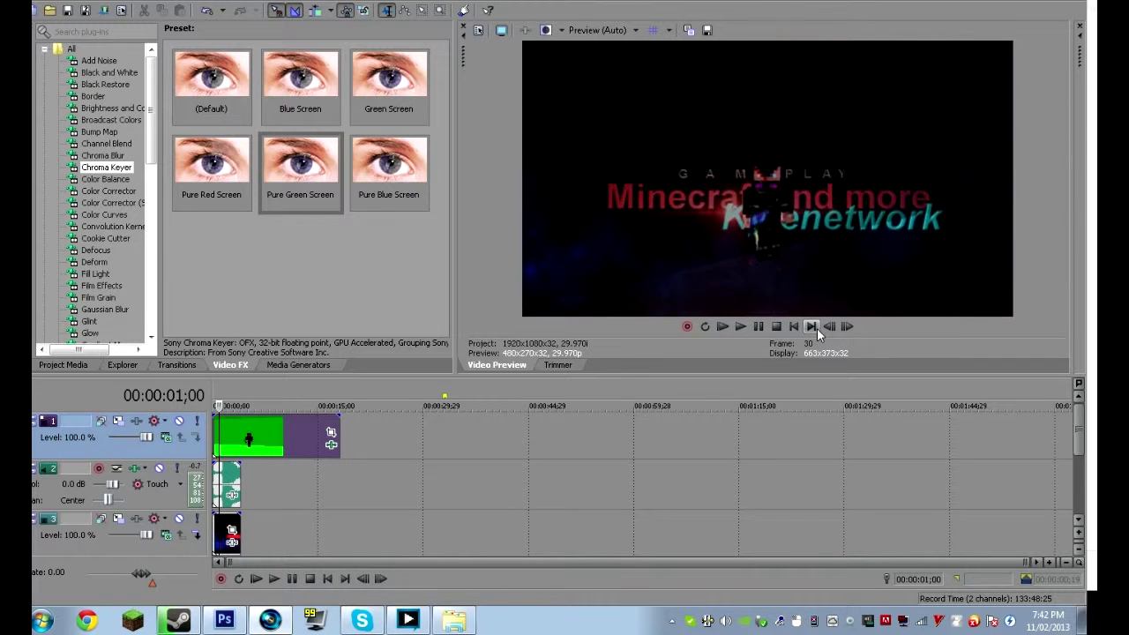
right_click(301, 446)
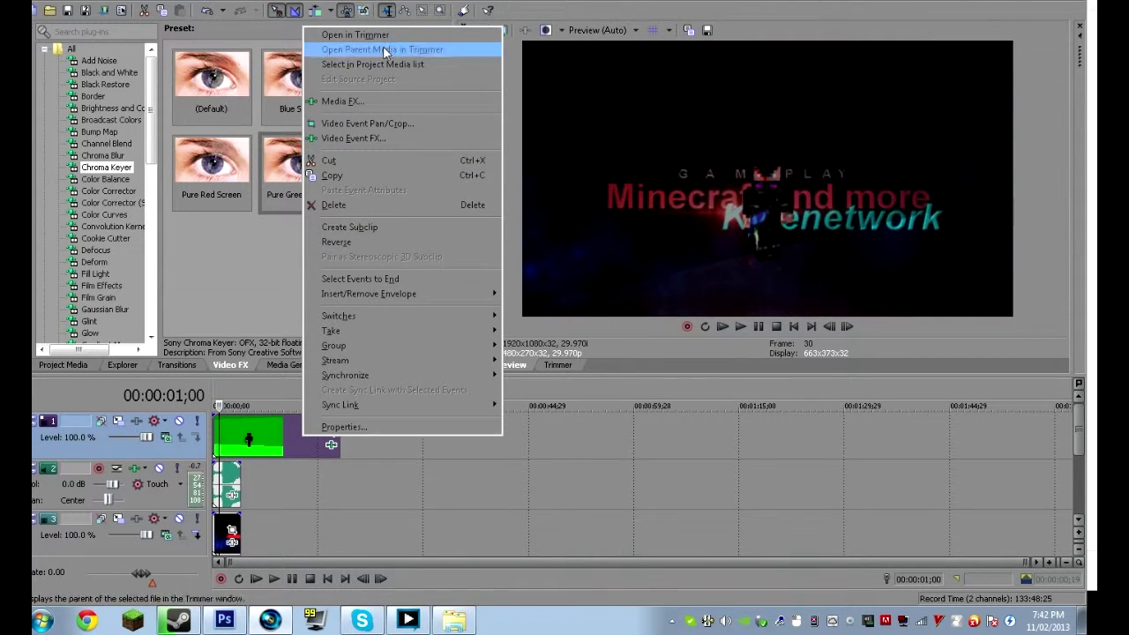
left_click(371, 101)
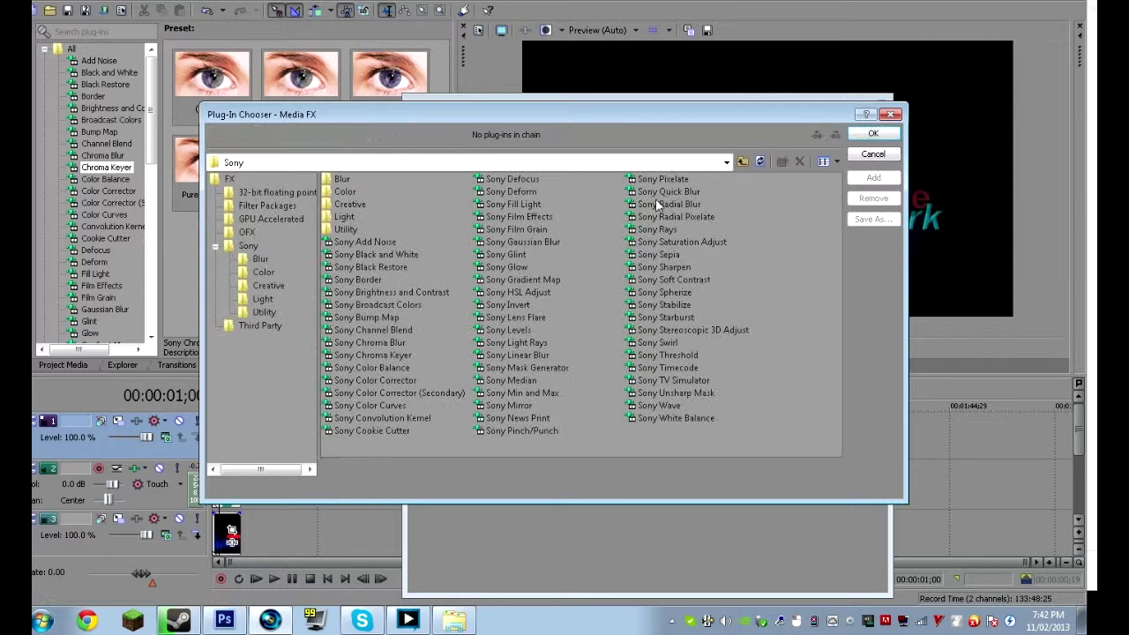
left_click(892, 114)
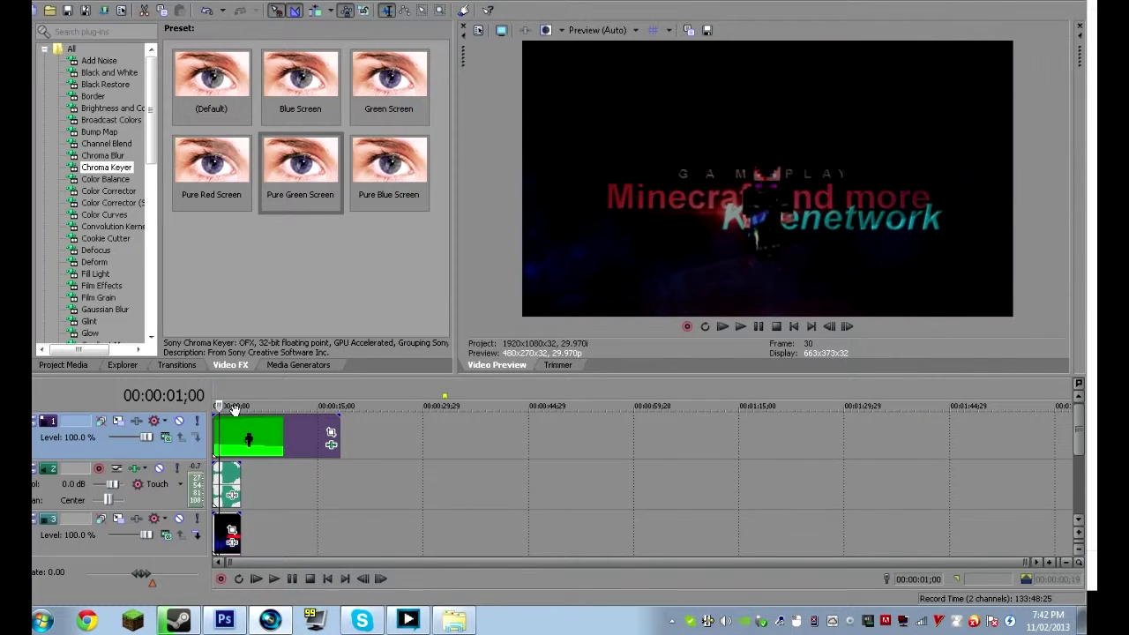
Open the green-screen clip's Video Event FX, set the Chroma Keyer low threshold to 0.453 and preview the result
right_click(253, 425)
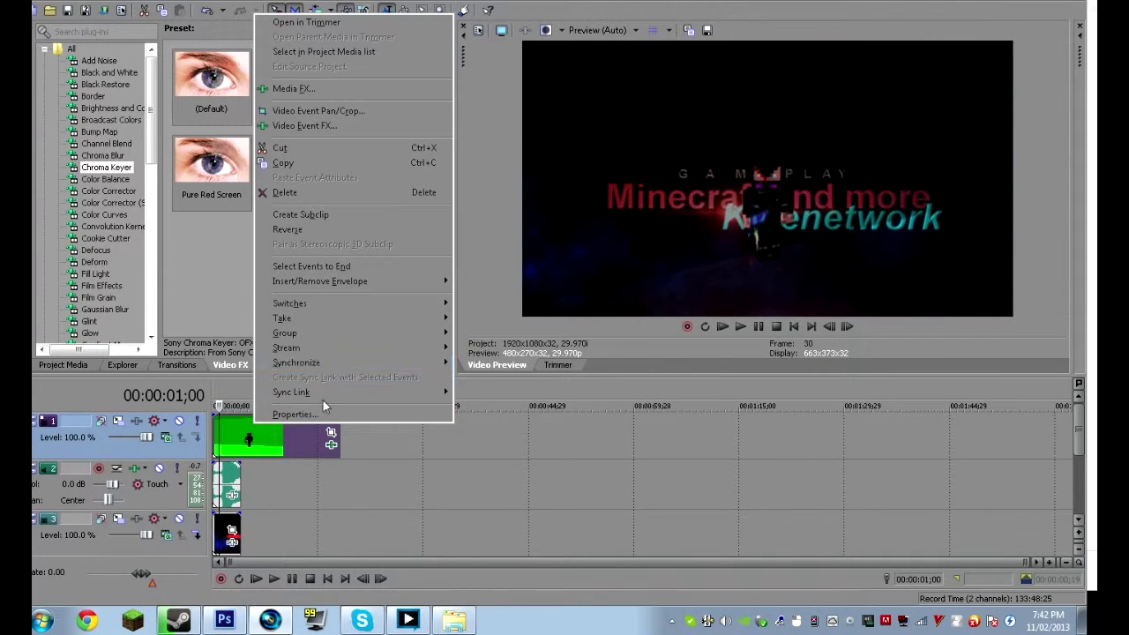
left_click(339, 125)
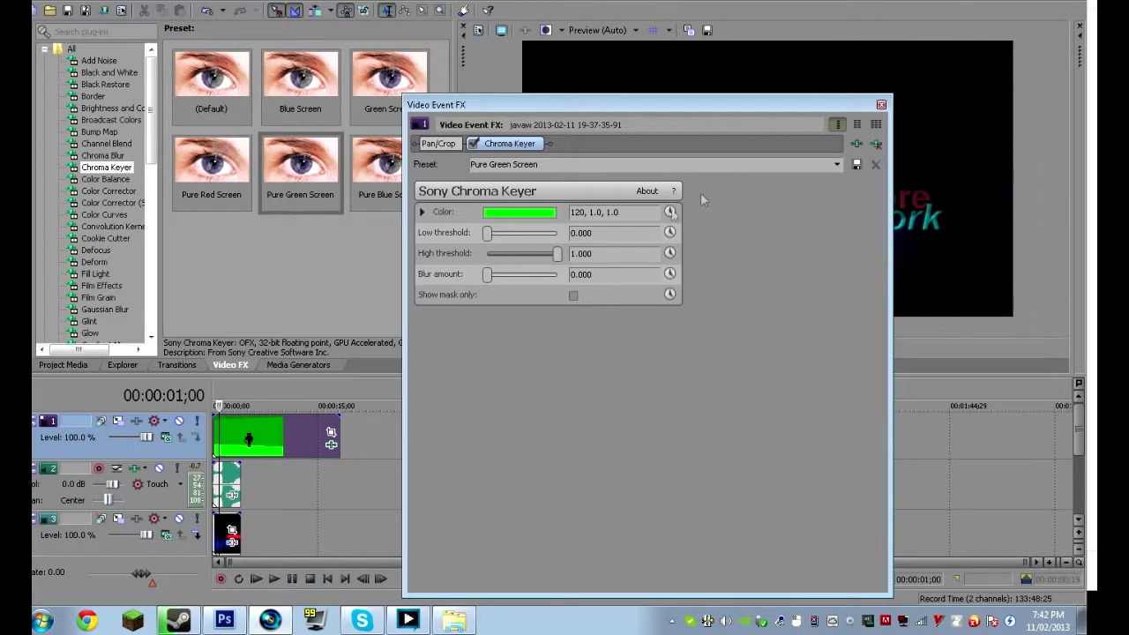
left_click_drag(655, 107, 278, 28)
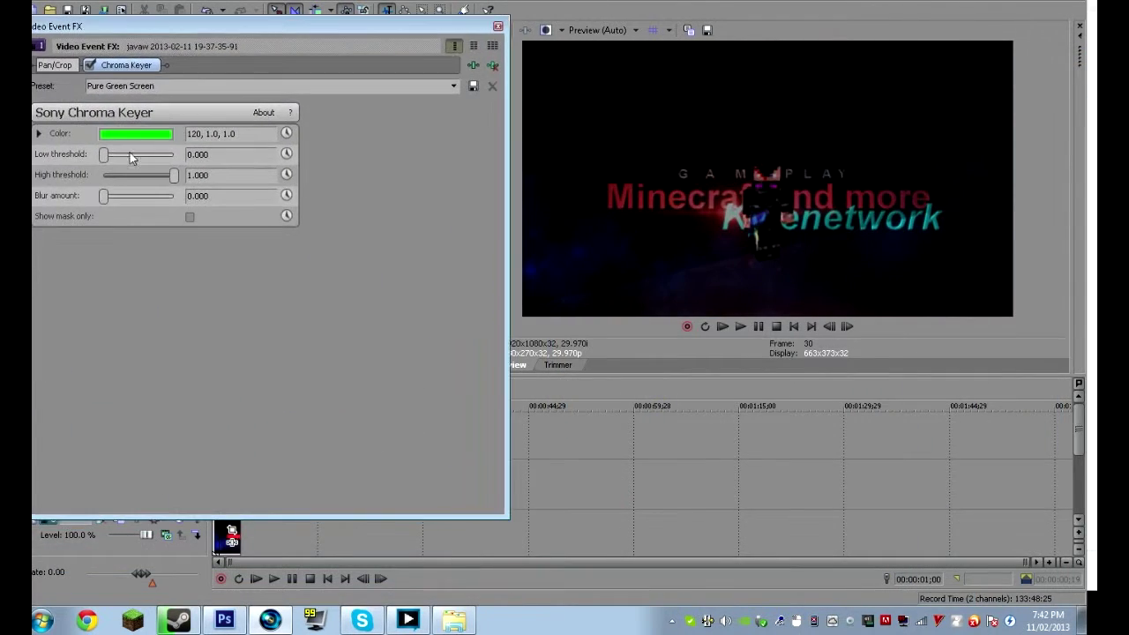
left_click_drag(105, 154, 55, 167)
left_click_drag(174, 175, 174, 142)
left_click_drag(194, 181, 351, 210)
left_click_drag(100, 202, 26, 157)
left_click_drag(102, 159, 135, 164)
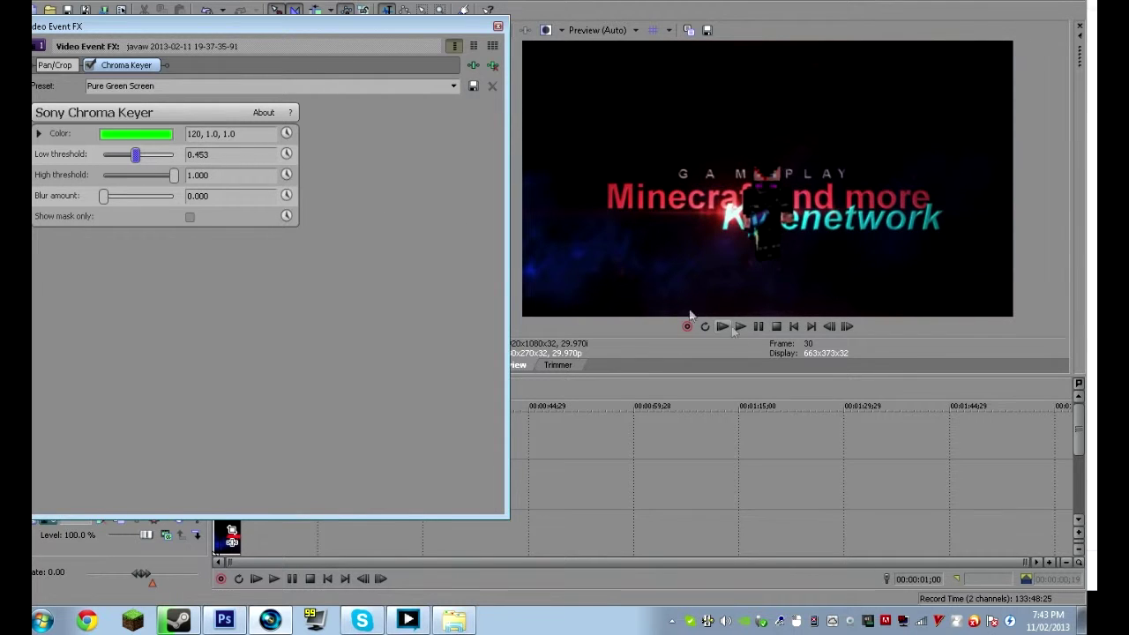
left_click(740, 327)
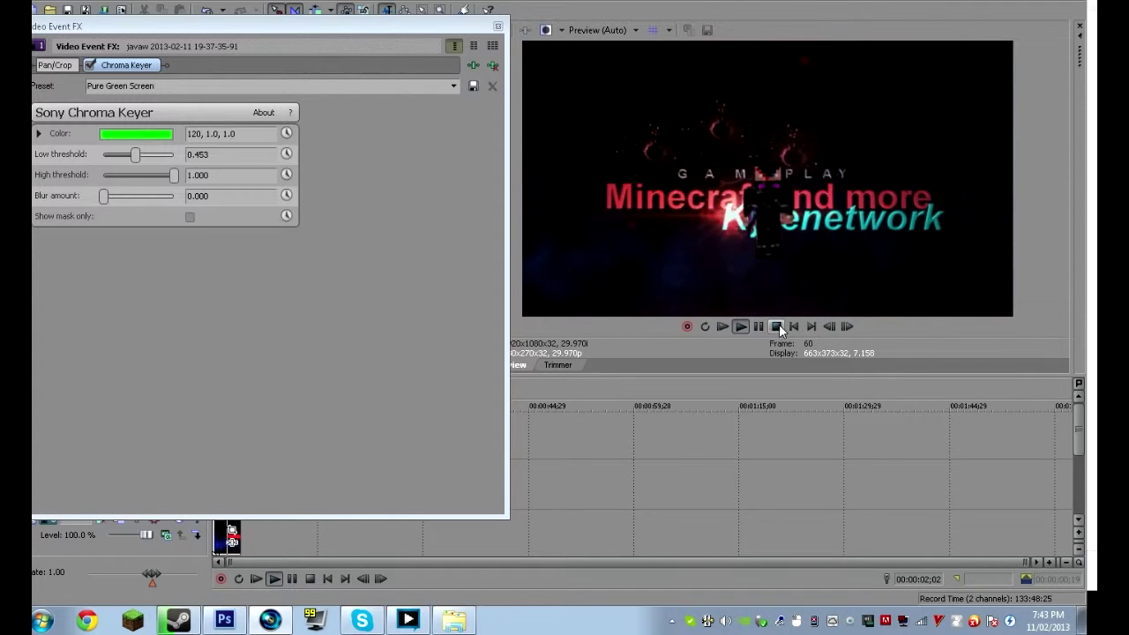
left_click(777, 327)
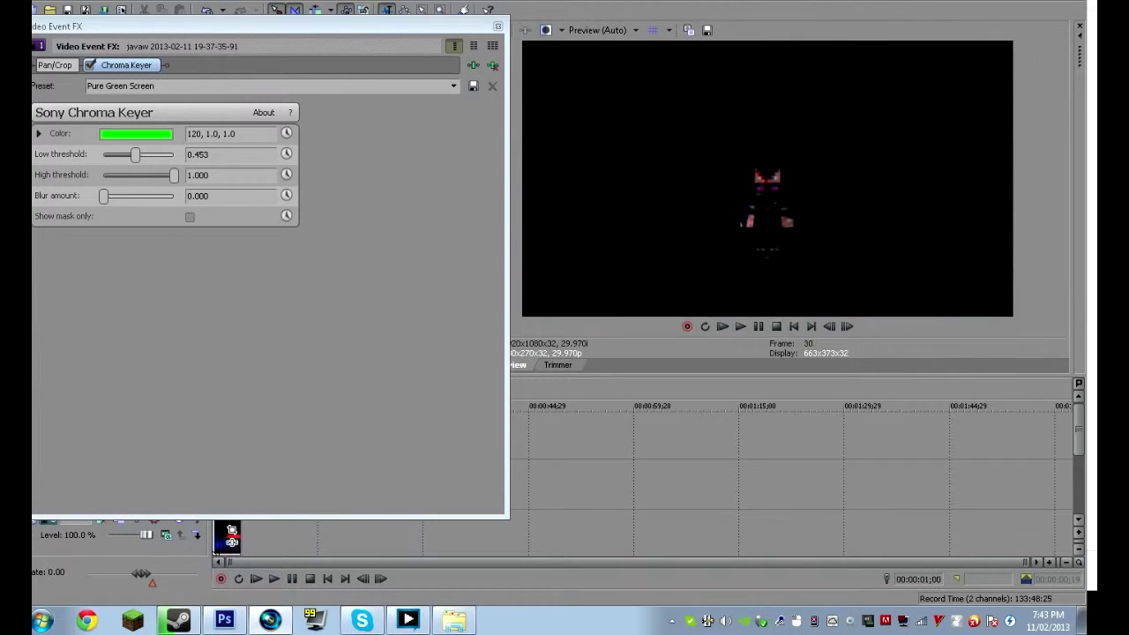
Try sampling the Chroma Keyer key colour from the dark background in the video preview
left_click(168, 136)
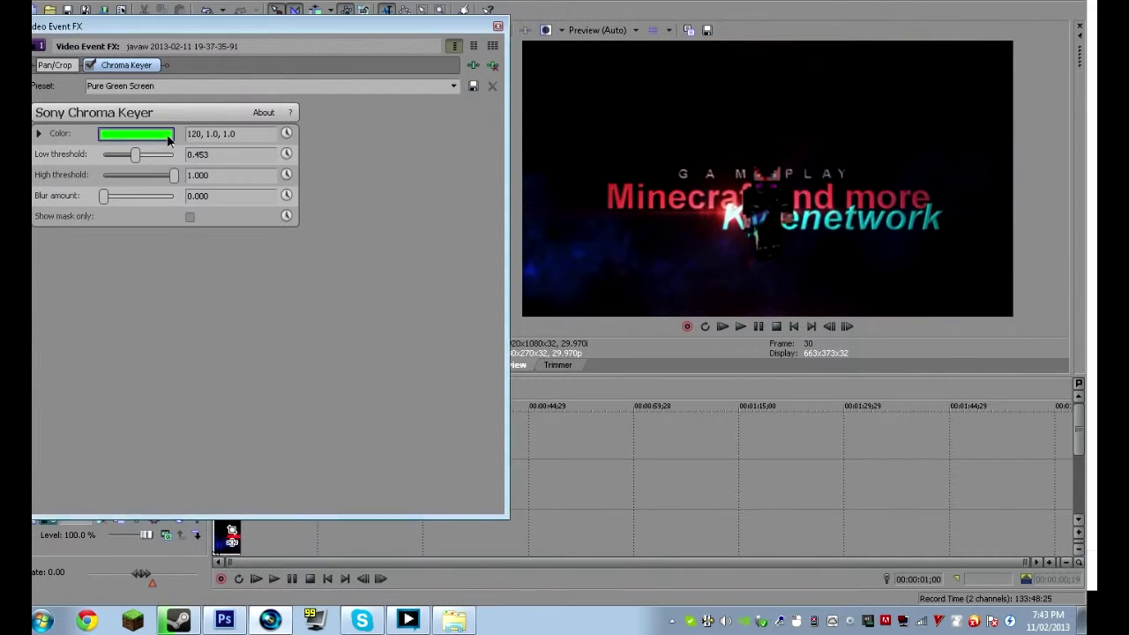
left_click(551, 199)
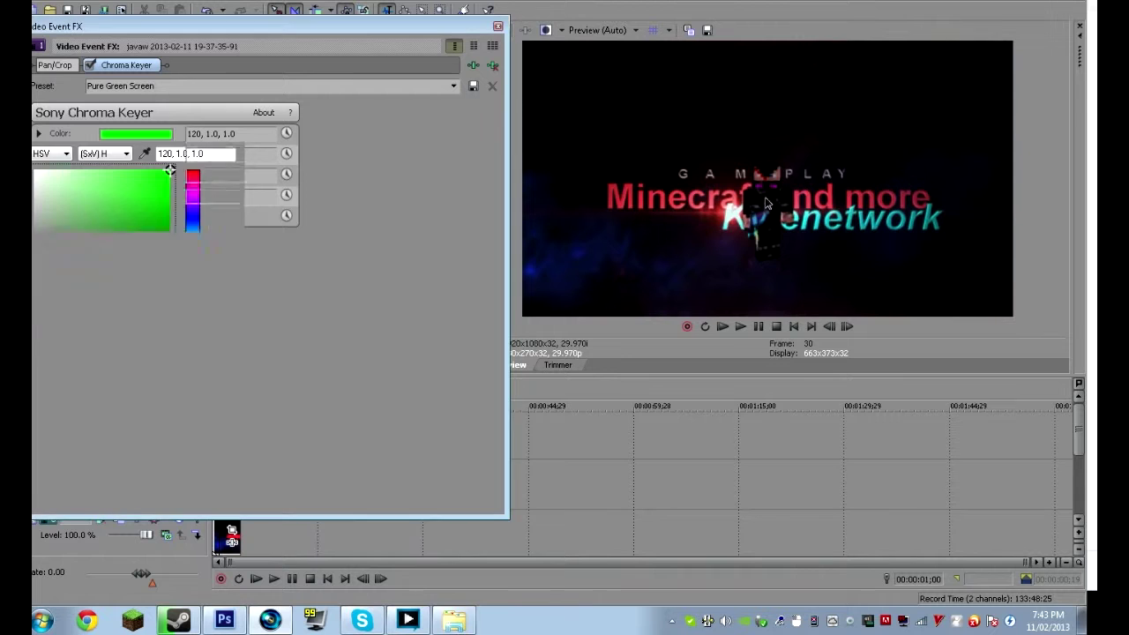
left_click(140, 134)
left_click(144, 154)
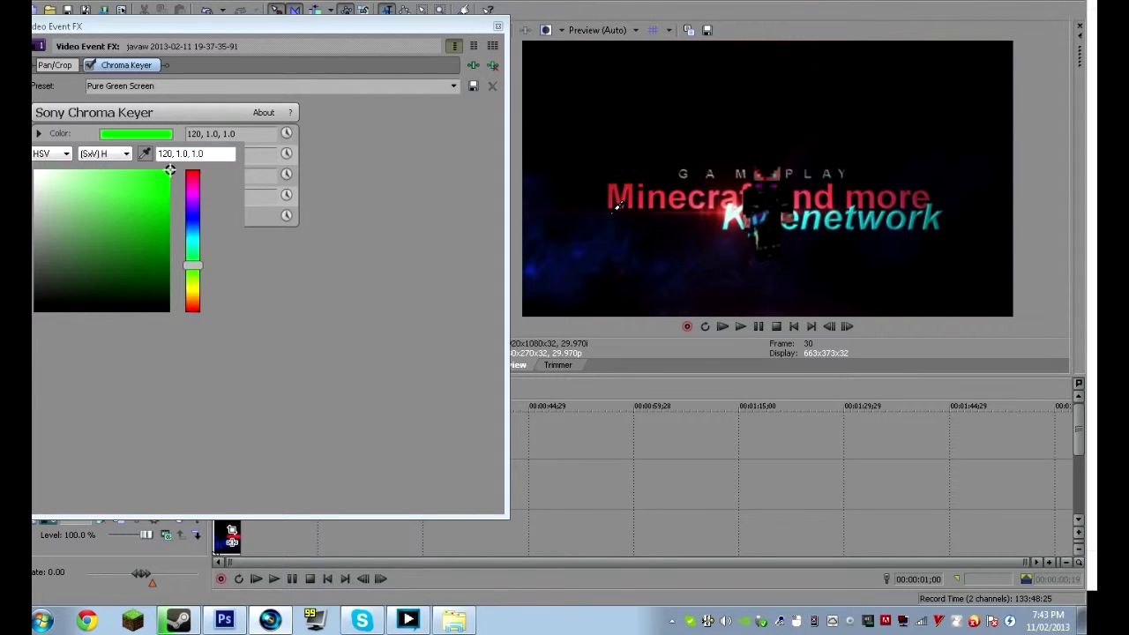
left_click(583, 115)
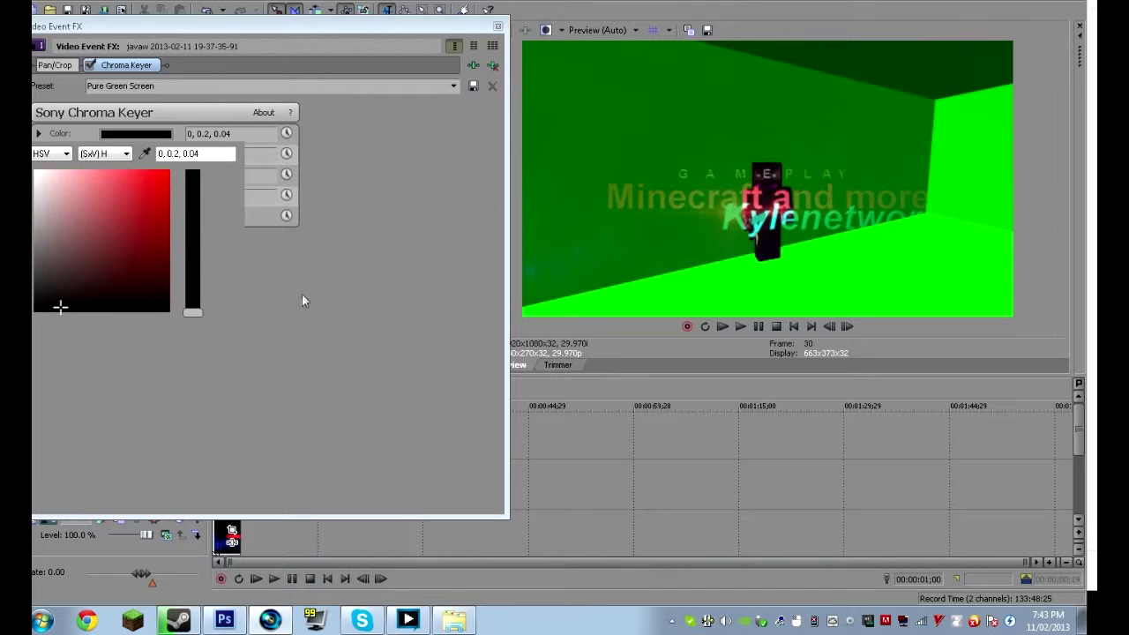
Resample the key colour from the green floor in the preview and expand the colour settings
left_click(145, 153)
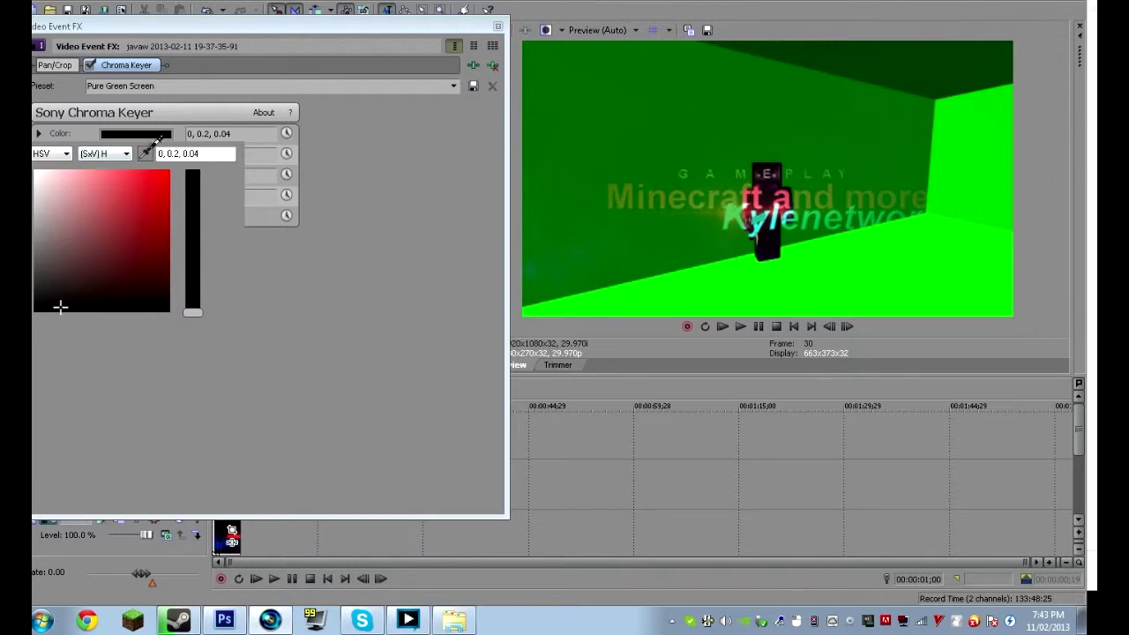
left_click(920, 278)
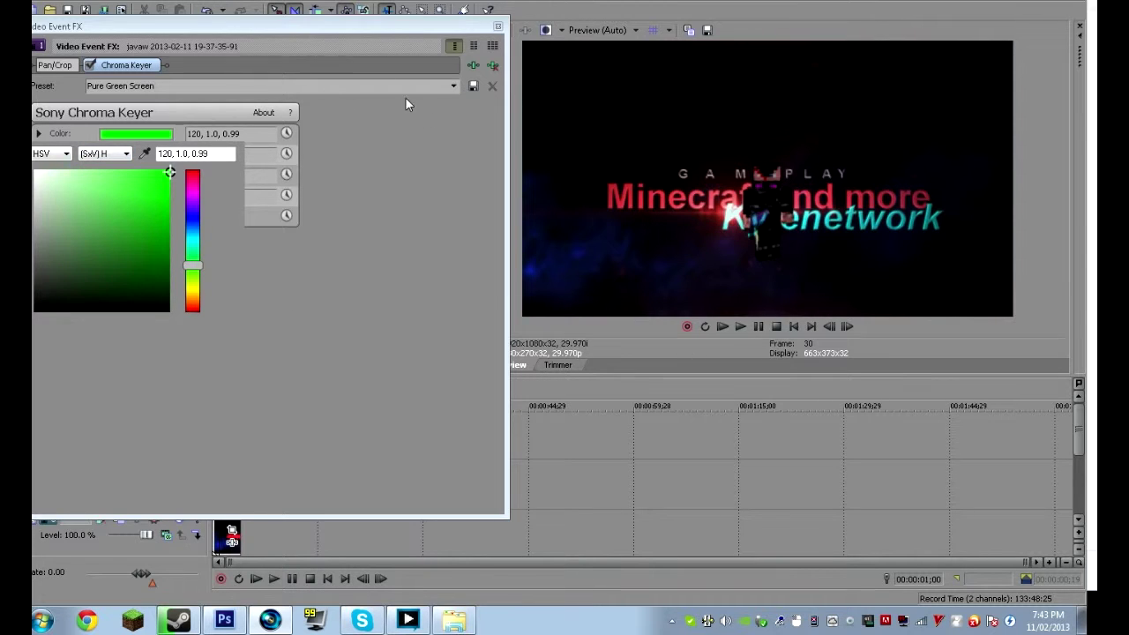
left_click(39, 135)
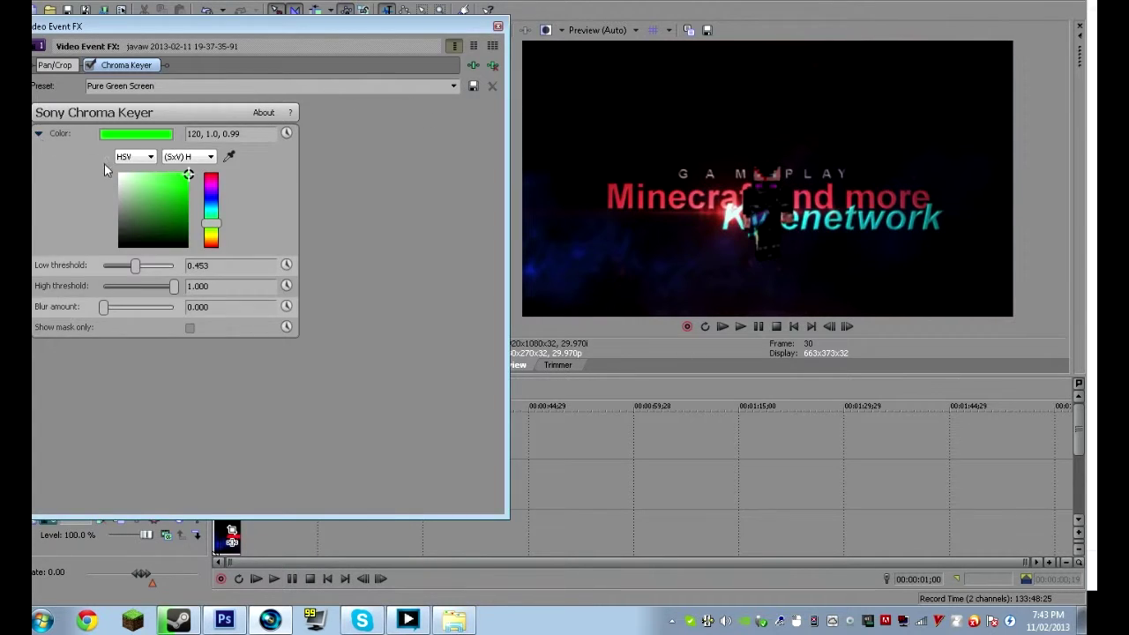
Set the Chroma Keyer low threshold to 0.400, preview the composite and close the effect settings
mouse_move(126, 274)
left_mouse_down()
mouse_move(120, 266)
mouse_move(148, 261)
mouse_move(251, 261)
mouse_move(122, 263)
mouse_move(132, 266)
left_mouse_up()
left_click(739, 329)
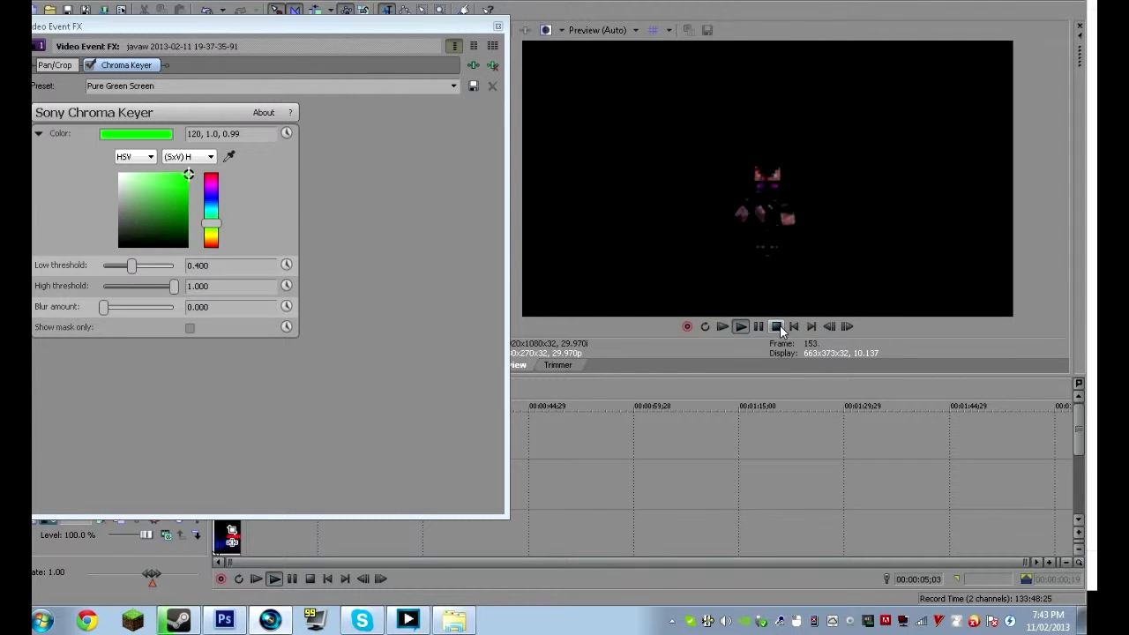
left_click(777, 326)
left_click(497, 27)
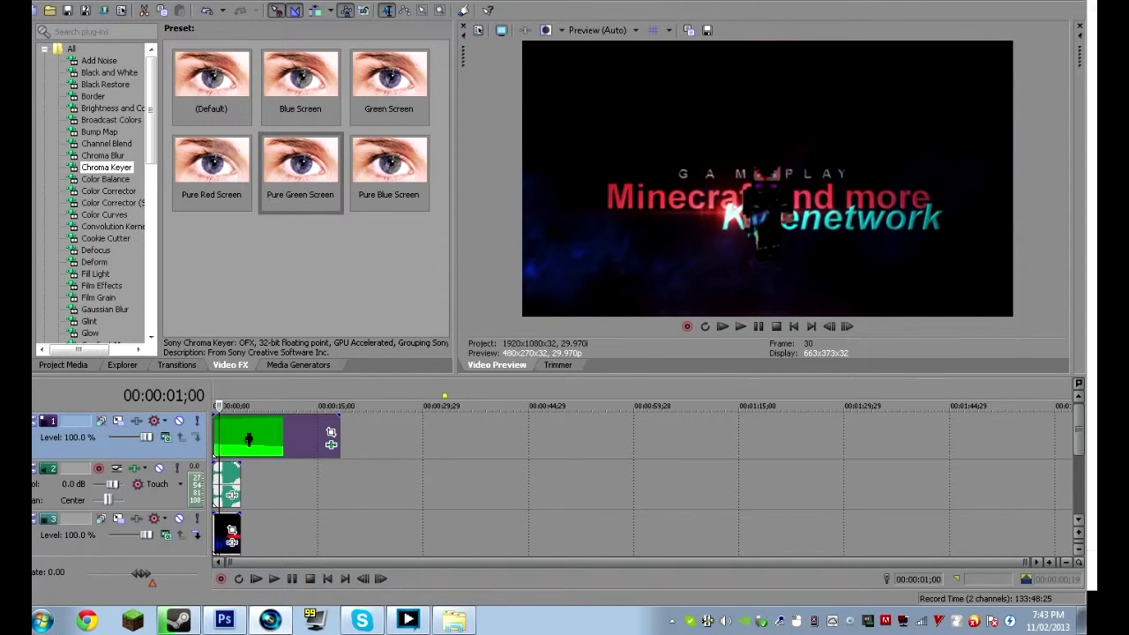
Add the Pixelbit Trials Showcase picture from the Pictures library to track 3 directly after the intro clip, and preview the composite
left_click(42, 620)
left_click(277, 285)
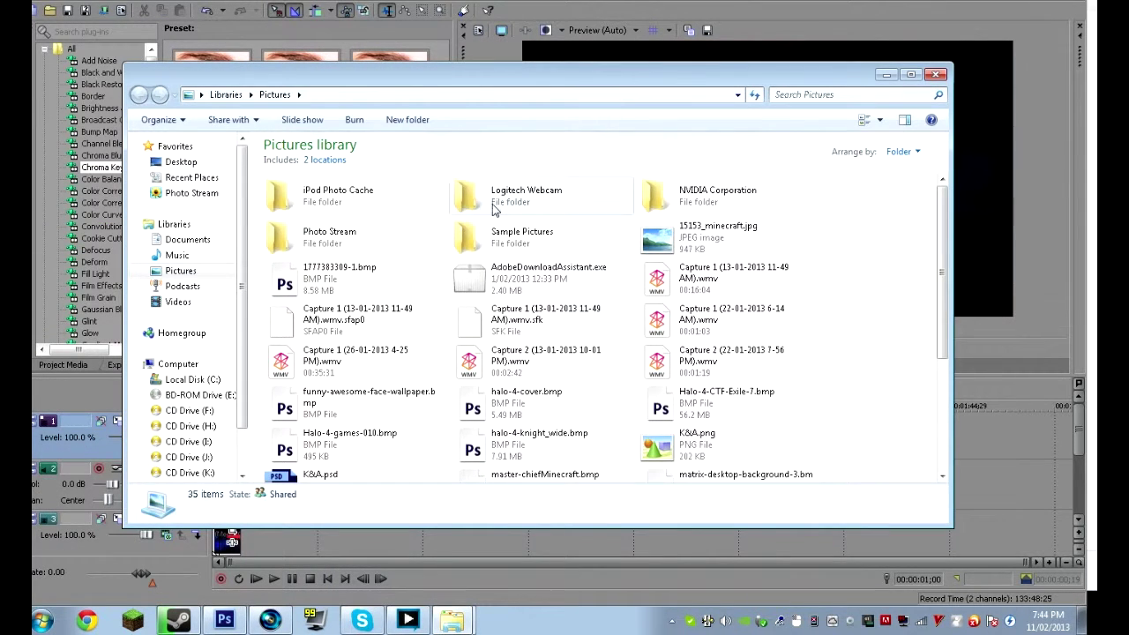
left_click(442, 395)
scroll(441, 396, "down", 2)
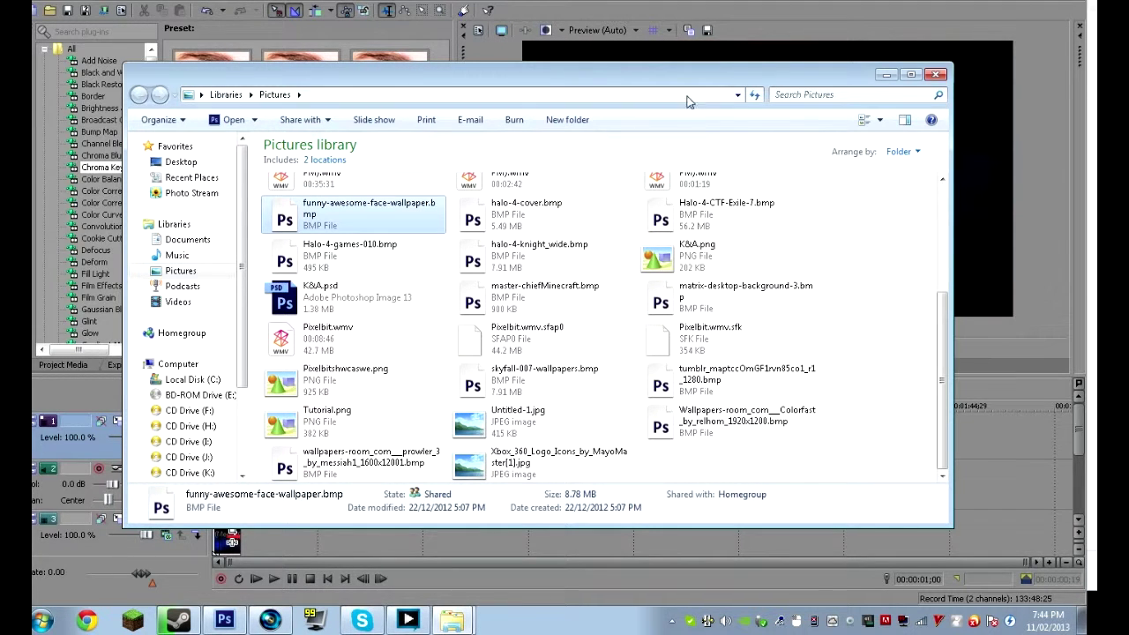
left_click_drag(669, 78, 1128, 5)
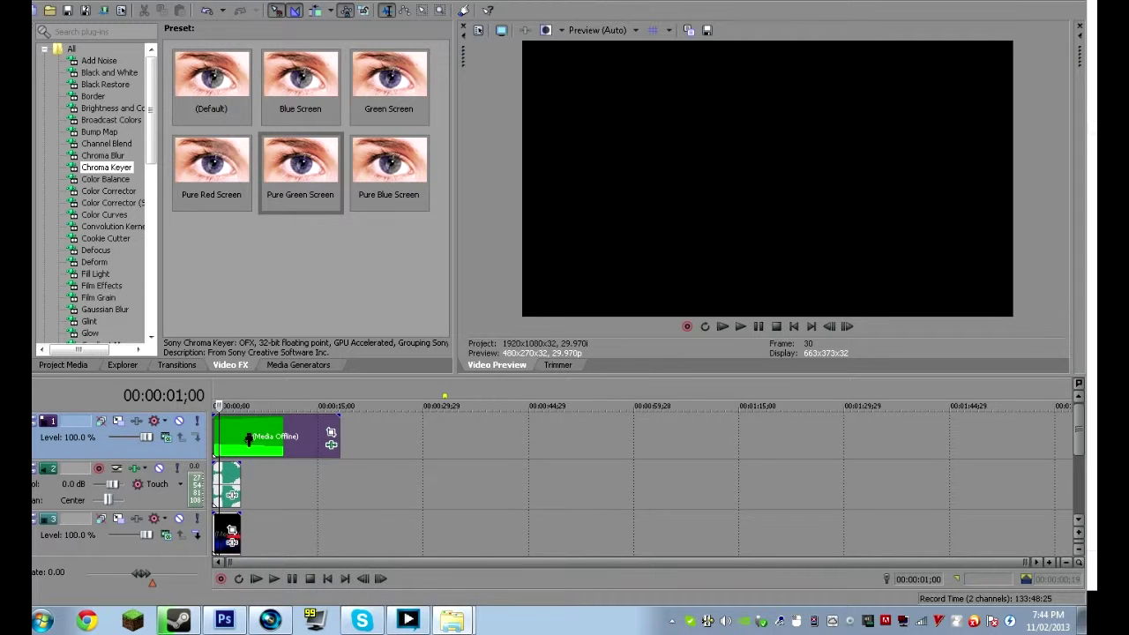
left_click_drag(1128, 578, 254, 538)
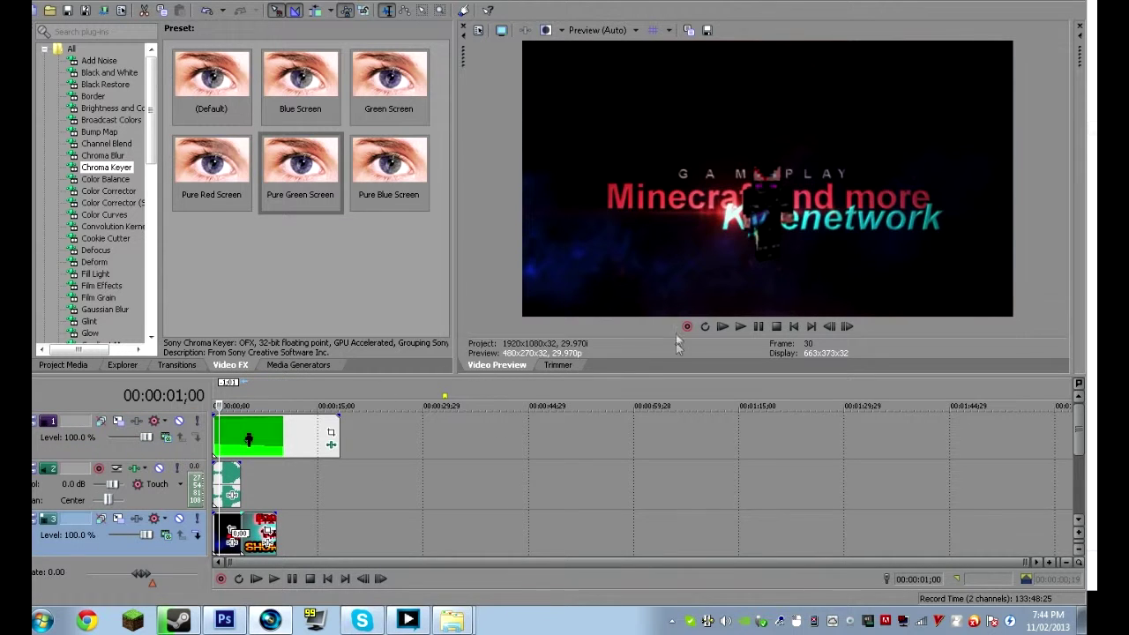
left_click(740, 327)
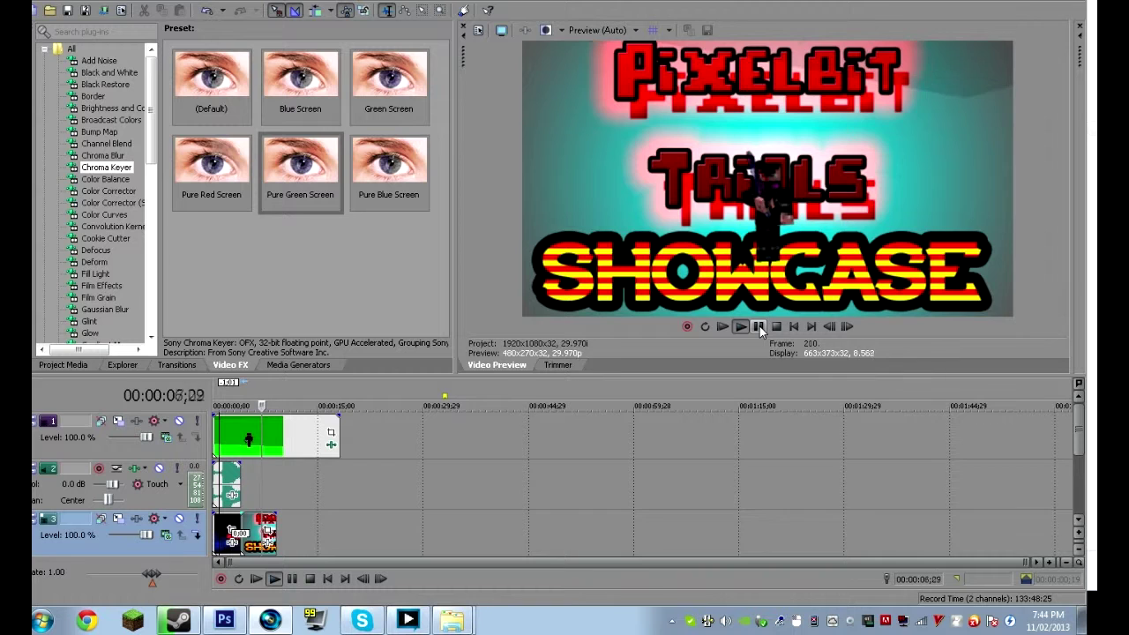
left_click(759, 326)
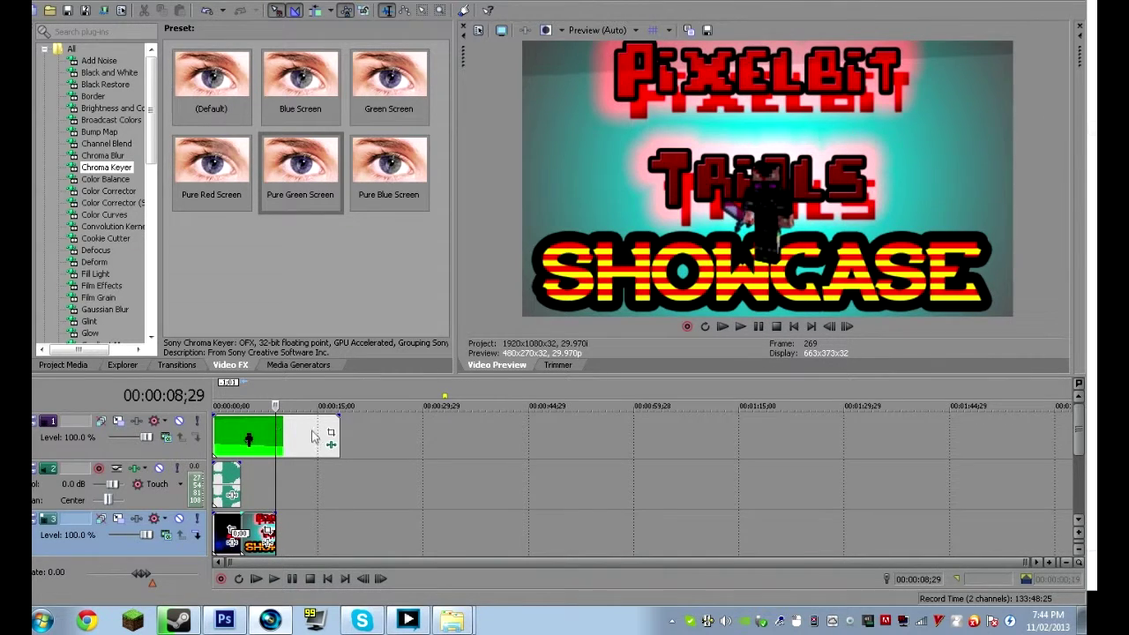
Open the green-screen clip's Chroma Keyer settings and set the key colour to pure green, HSV 120, 1.0, 1.0
left_click(332, 447)
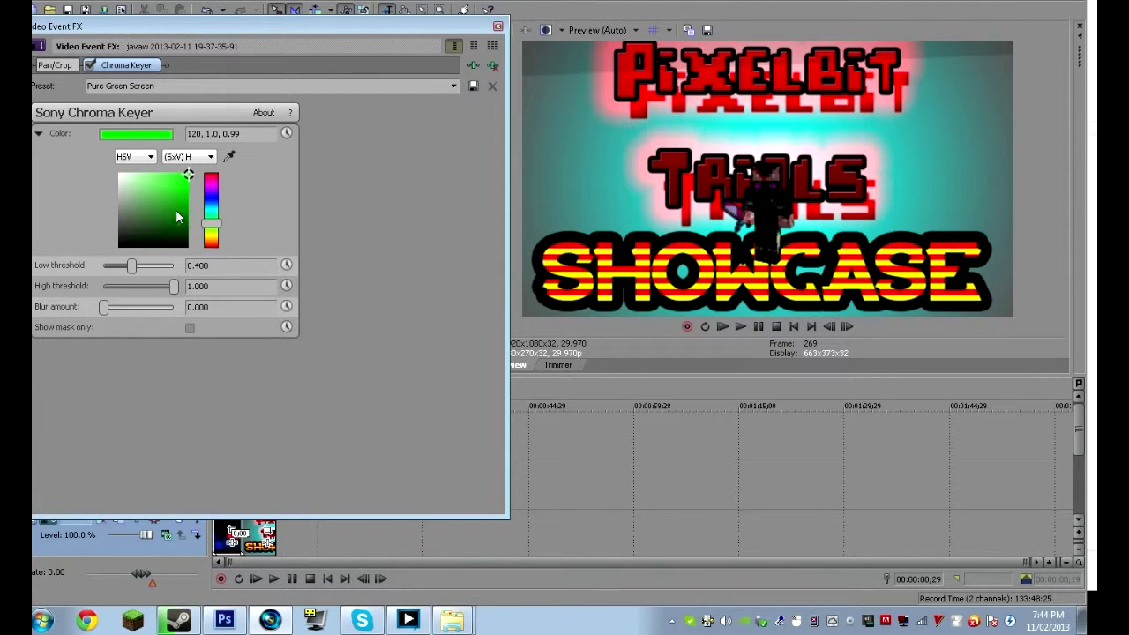
left_click(175, 196)
left_click(176, 179)
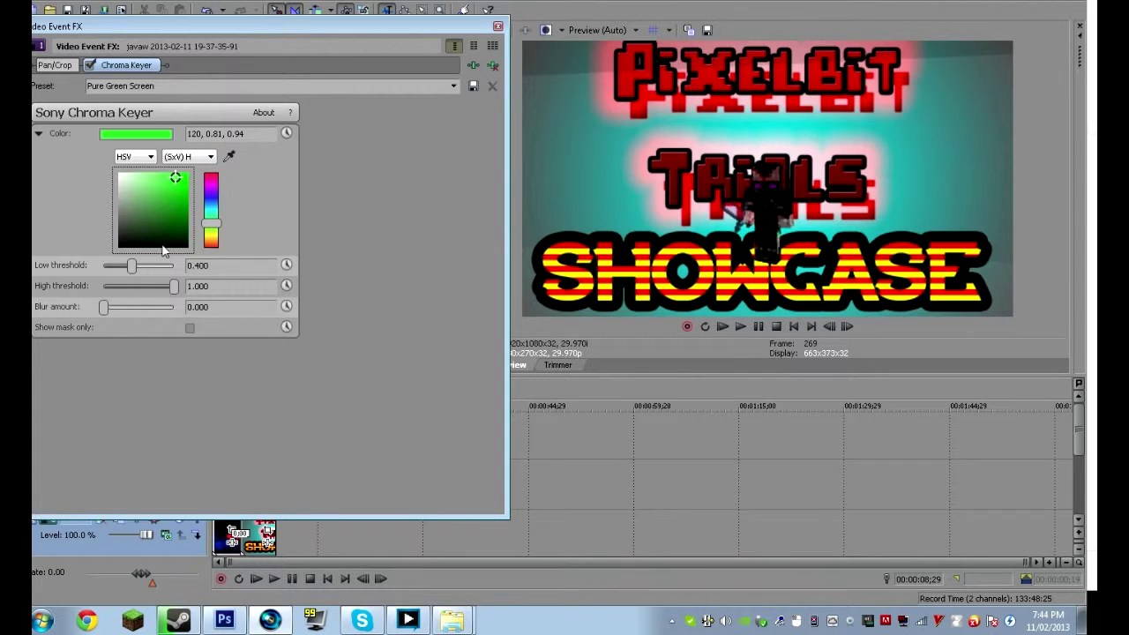
left_click(186, 181)
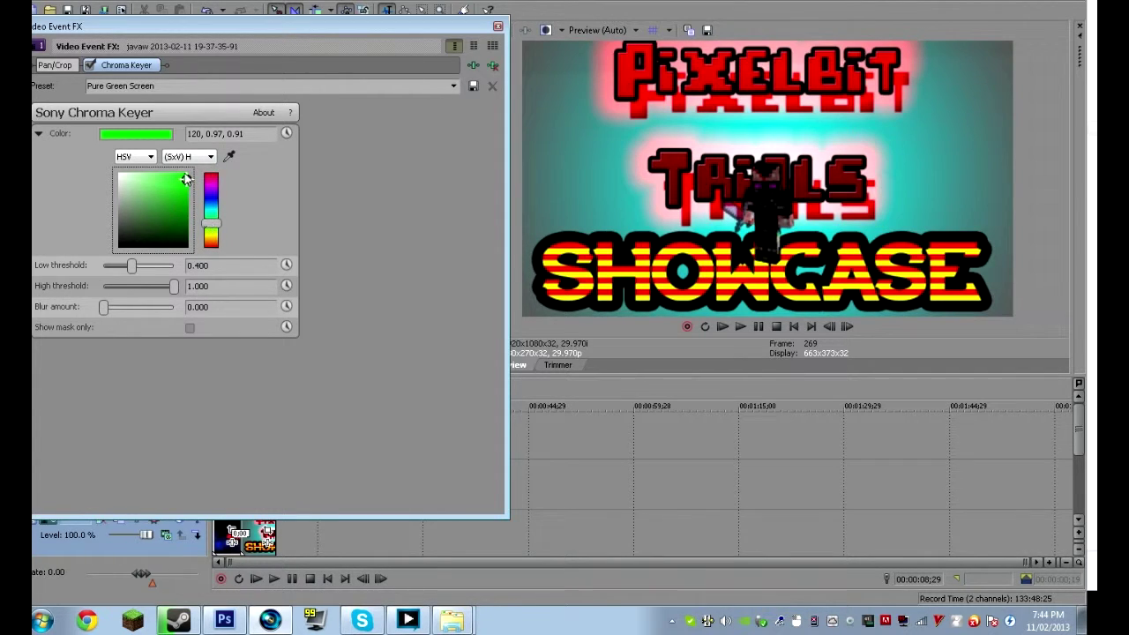
left_click_drag(187, 176, 197, 173)
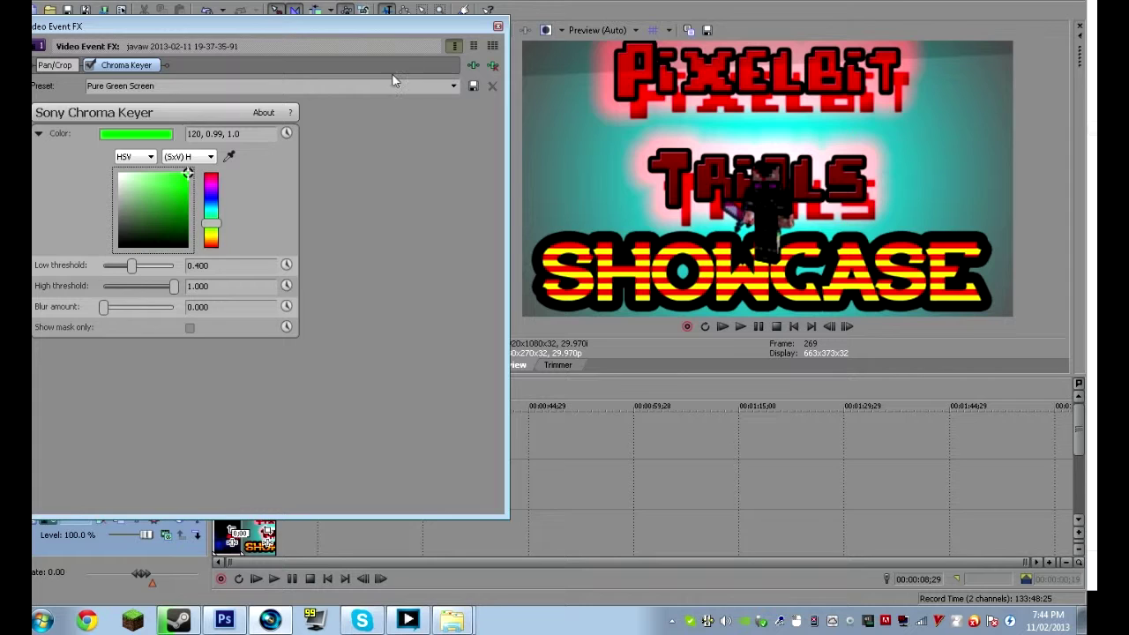
left_click(188, 174)
Set the Chroma Keyer low threshold to 0.600, close the effect settings and preview the keyed clip
mouse_move(136, 265)
left_mouse_down()
mouse_move(164, 255)
mouse_move(135, 263)
mouse_move(150, 257)
left_mouse_up()
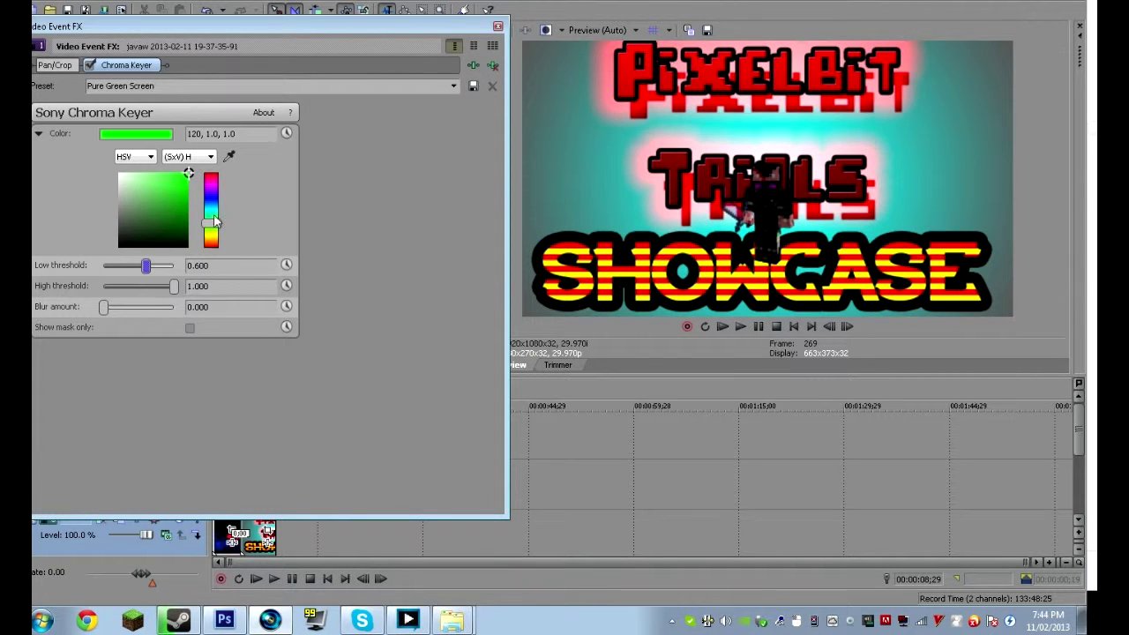
left_click(499, 27)
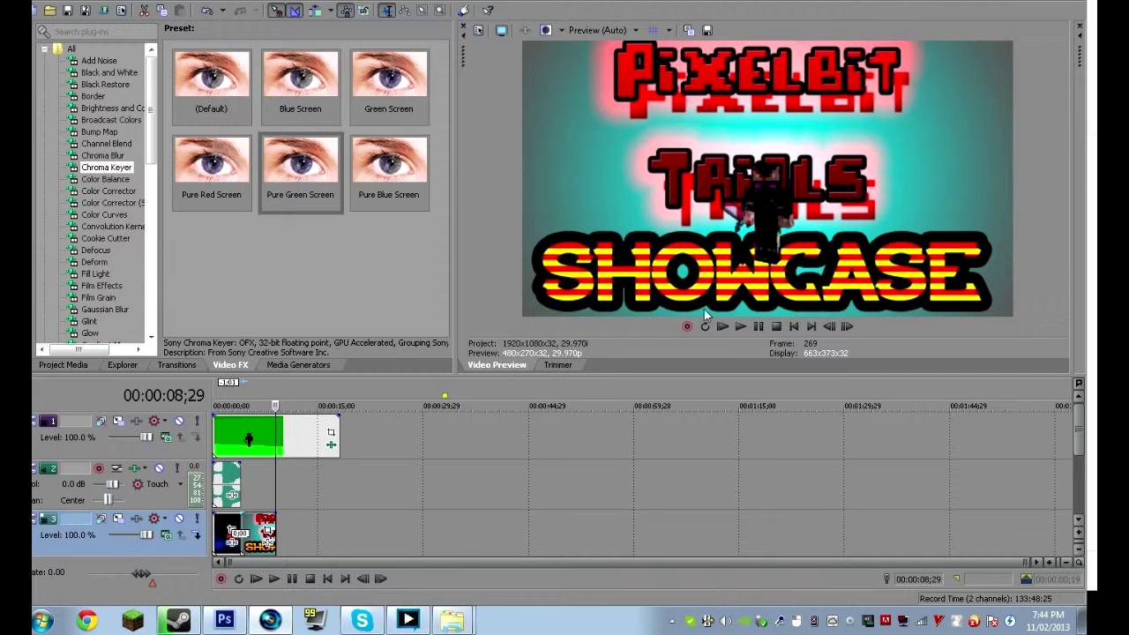
left_click(737, 325)
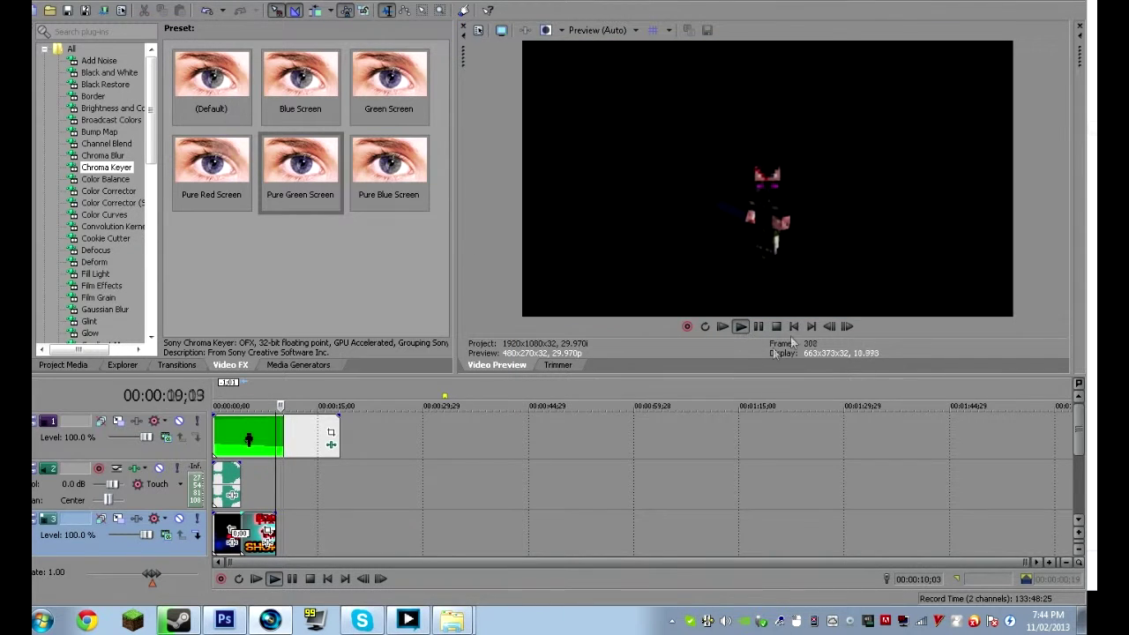
left_click(760, 328)
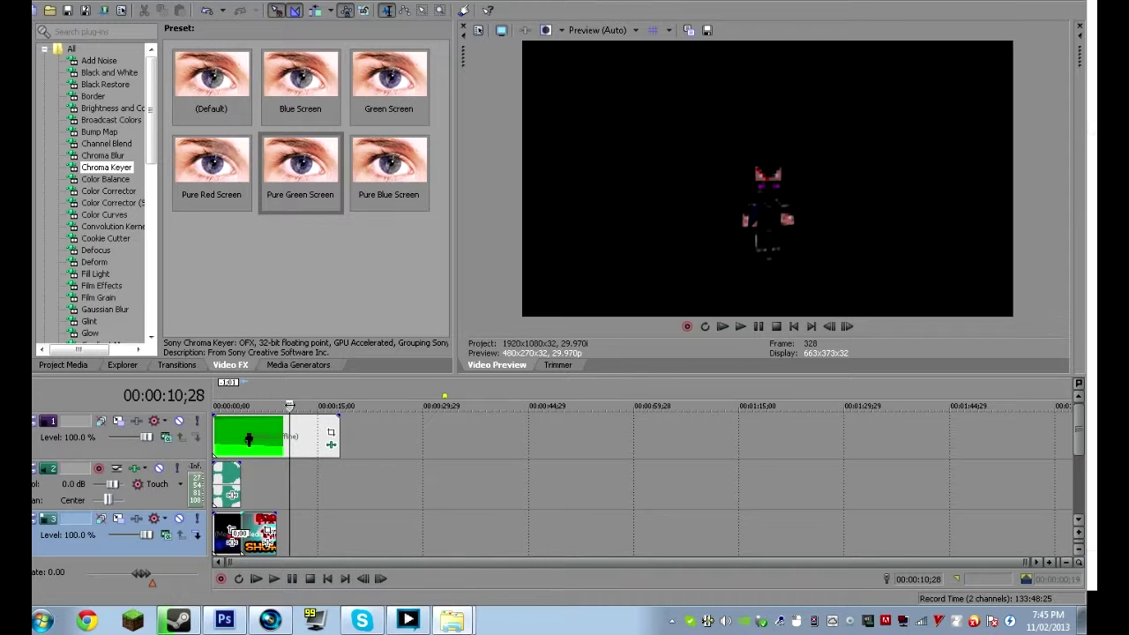
Step through the rest of the green-screen clip to its end, examining the keyed character where no background picture lies beneath
left_click(290, 406)
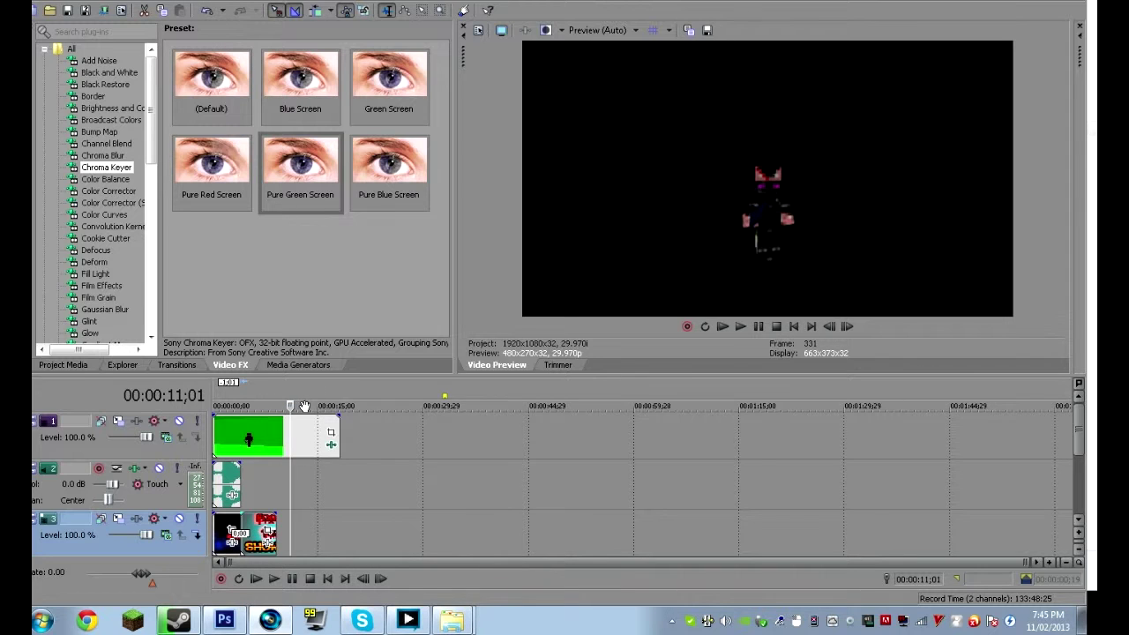
key("Right")
key("Right")
key("Right")
key("Right")
key("Right")
key("Right")
key("Right")
key("Right")
key("Right")
key("Right")
key("Right")
key("Right")
key("Right")
key("Right")
key("Right")
key("Right")
key("Right")
key("Right")
key("Right")
key("Right")
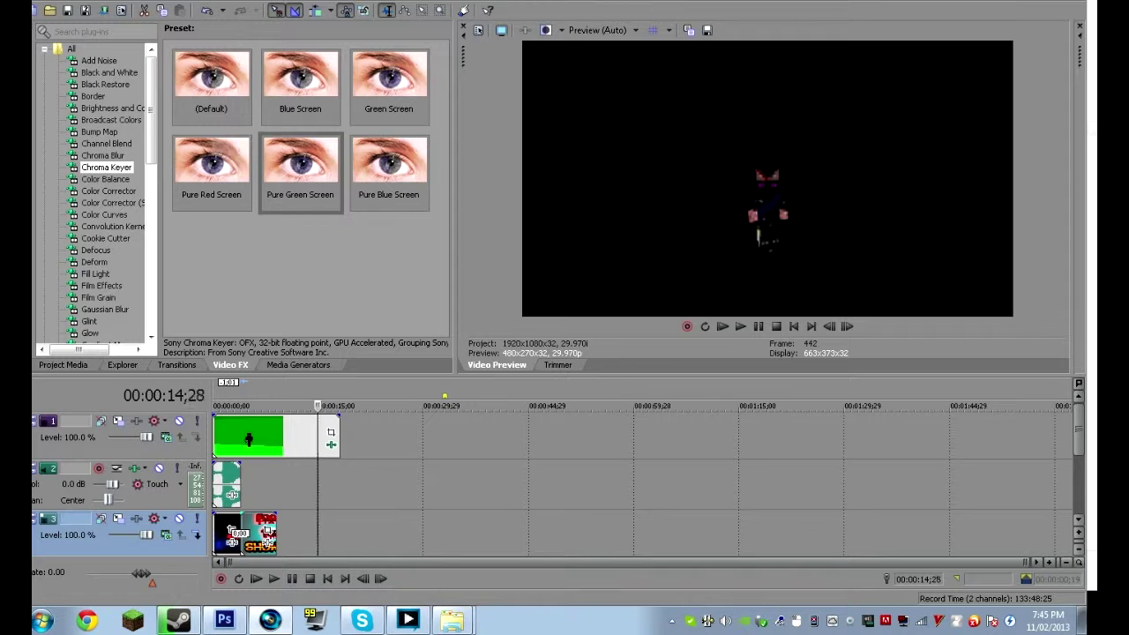
left_click_drag(318, 406, 344, 406)
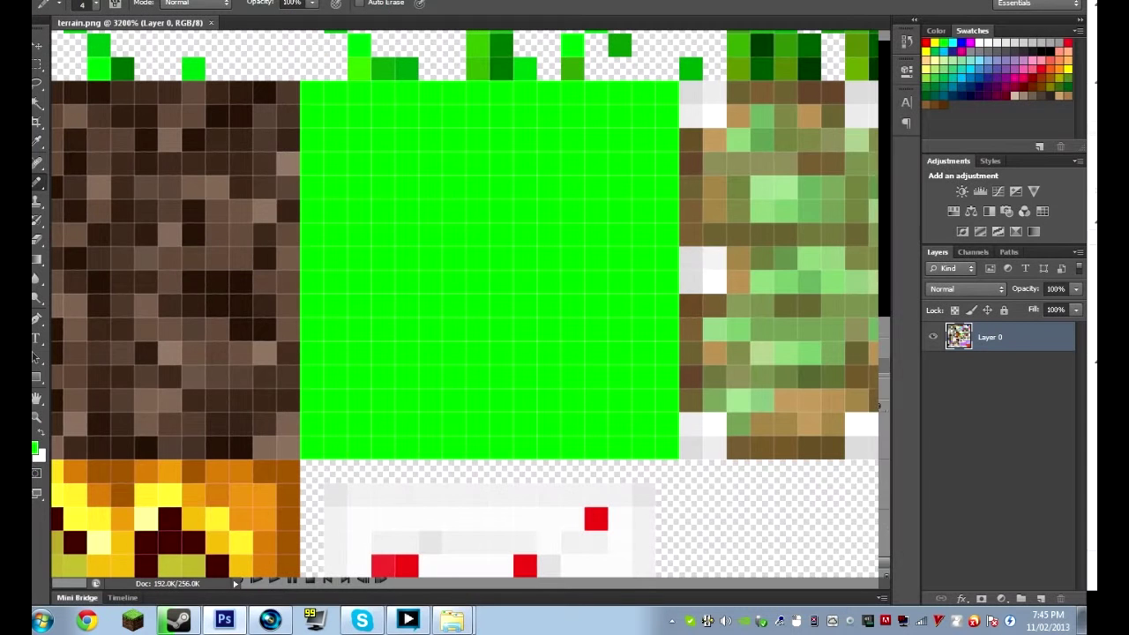
Close the terrain.png document and exit Photoshop to return to the Vegas Pro project
left_click(555, 218)
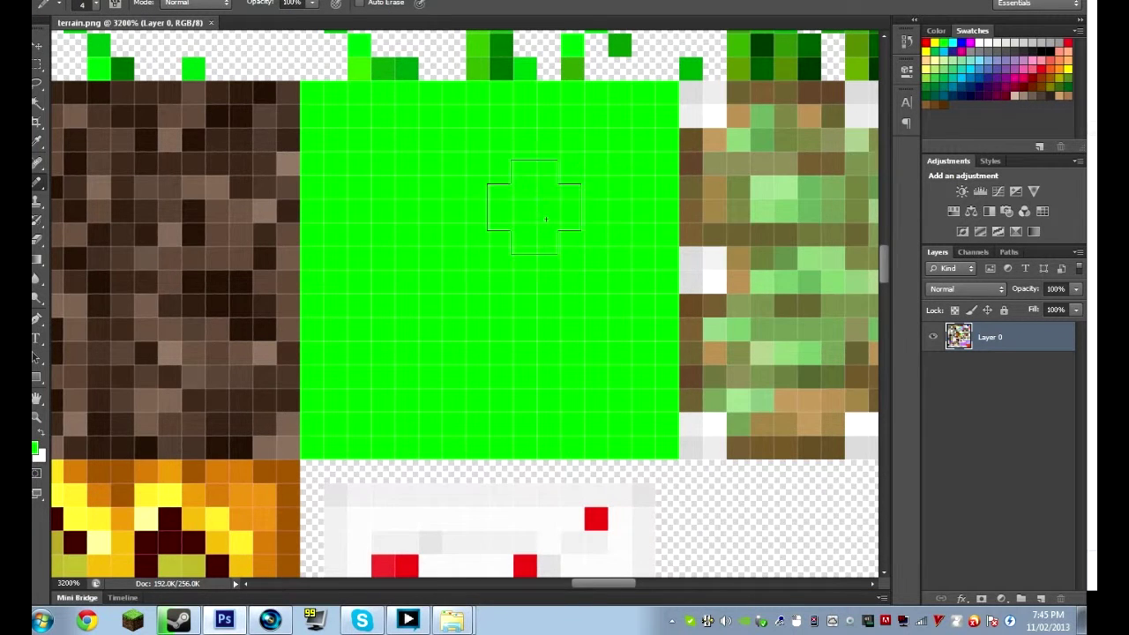
left_click(210, 22)
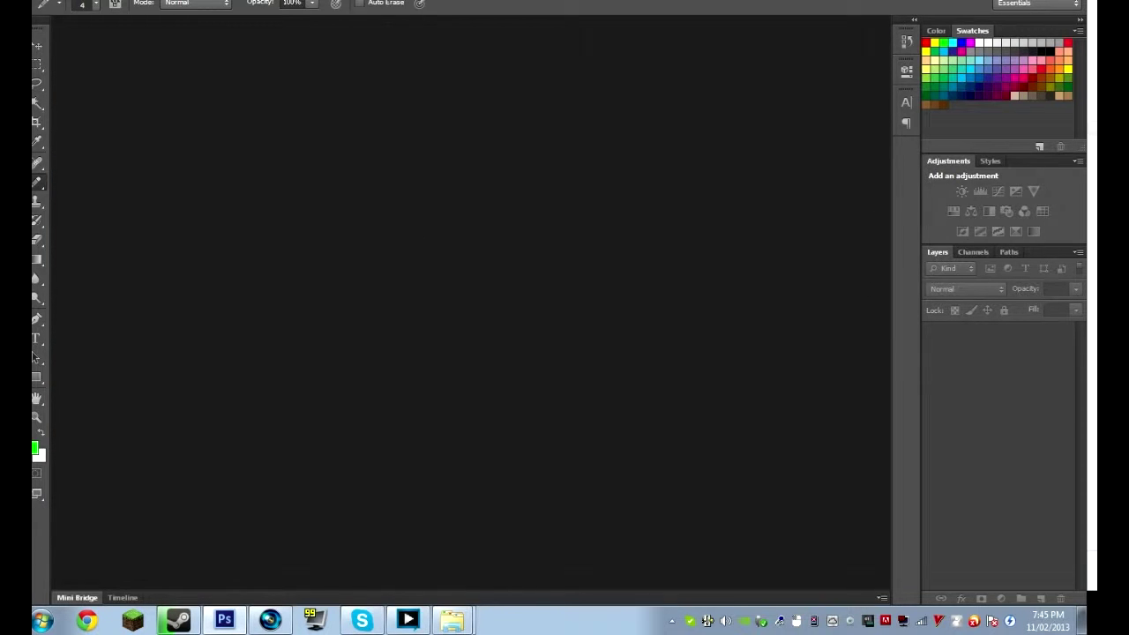
left_click(1059, 1)
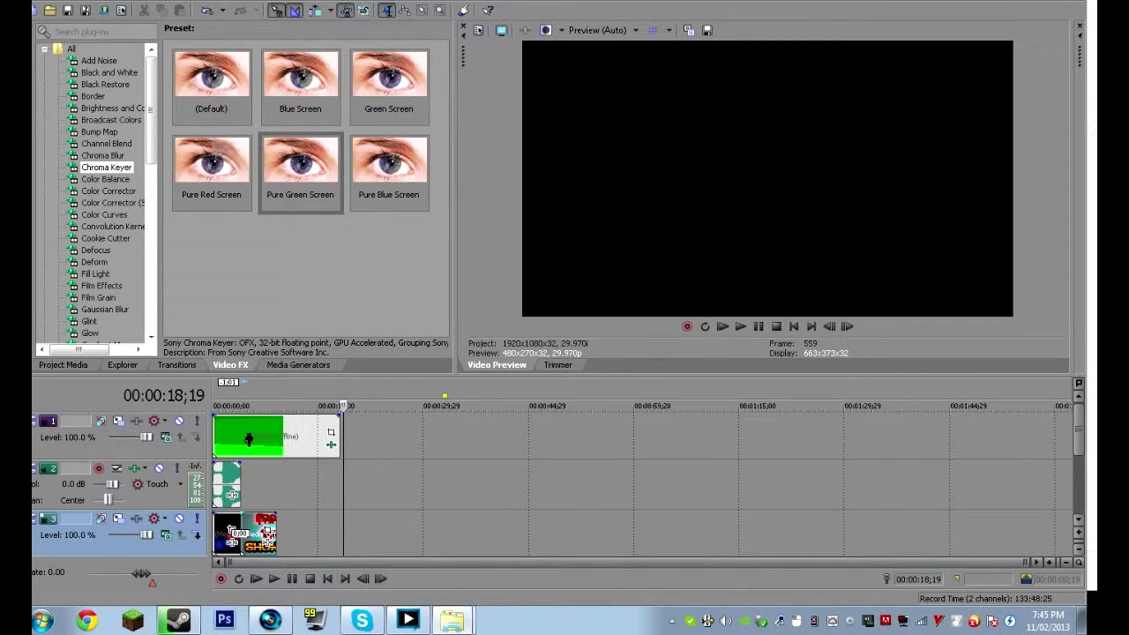
Place the blue network logo picture and the yellow picture one after another on track 3, filling it to the green-screen clip's end
left_click_drag(495, 572, 281, 548)
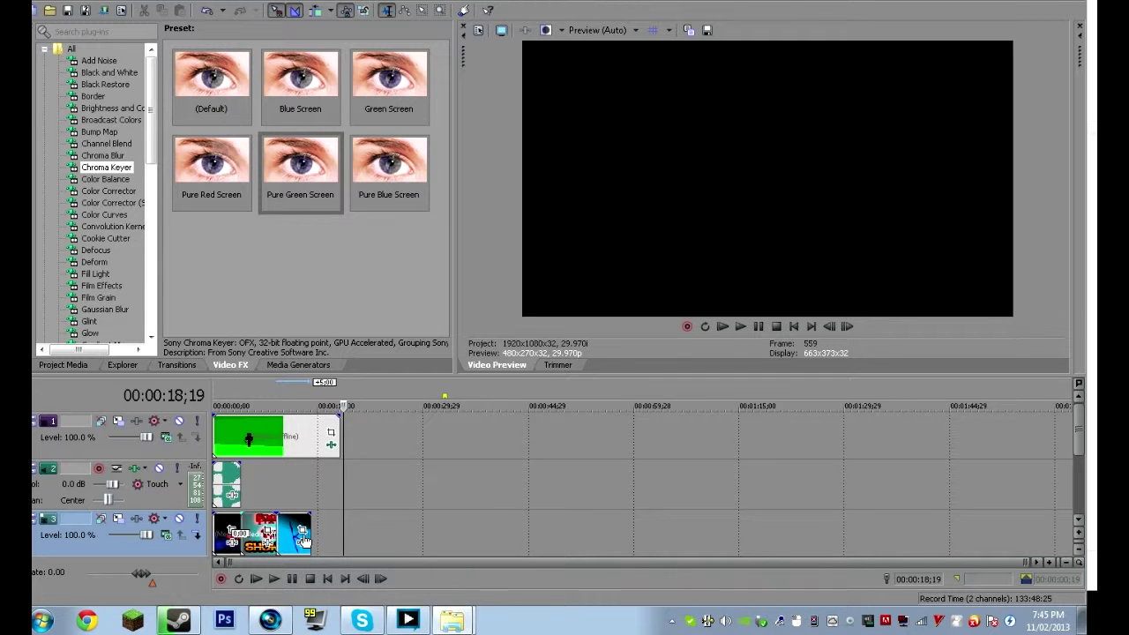
left_click(305, 398)
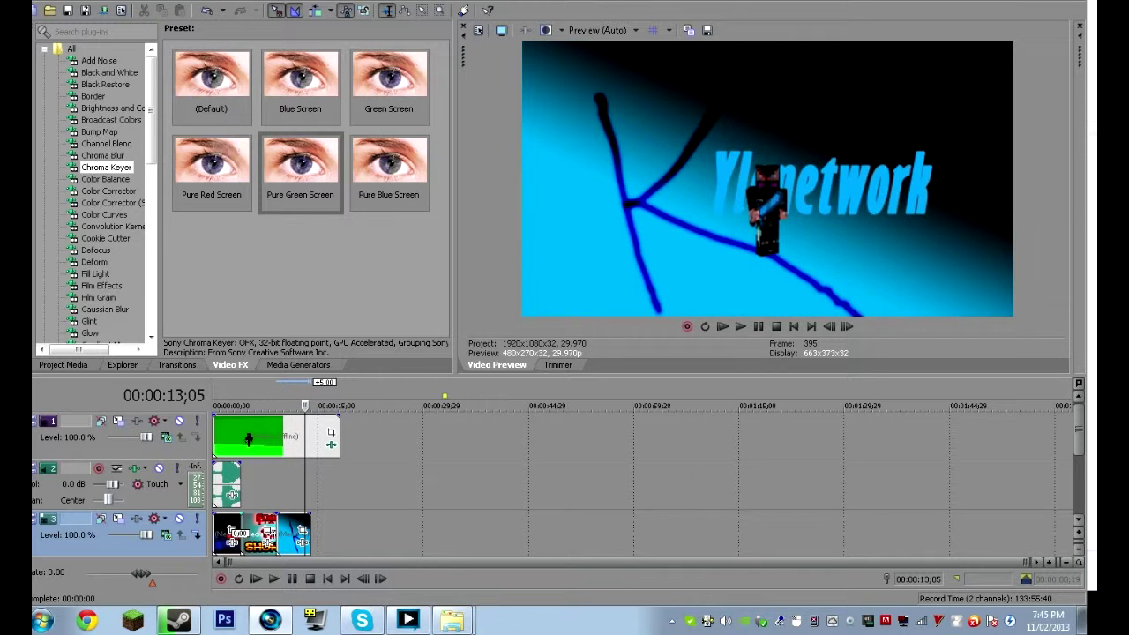
left_click_drag(633, 561, 333, 520)
Play back the finished composite, including from the start of the timeline, to check the character over the backgrounds
left_click(725, 328)
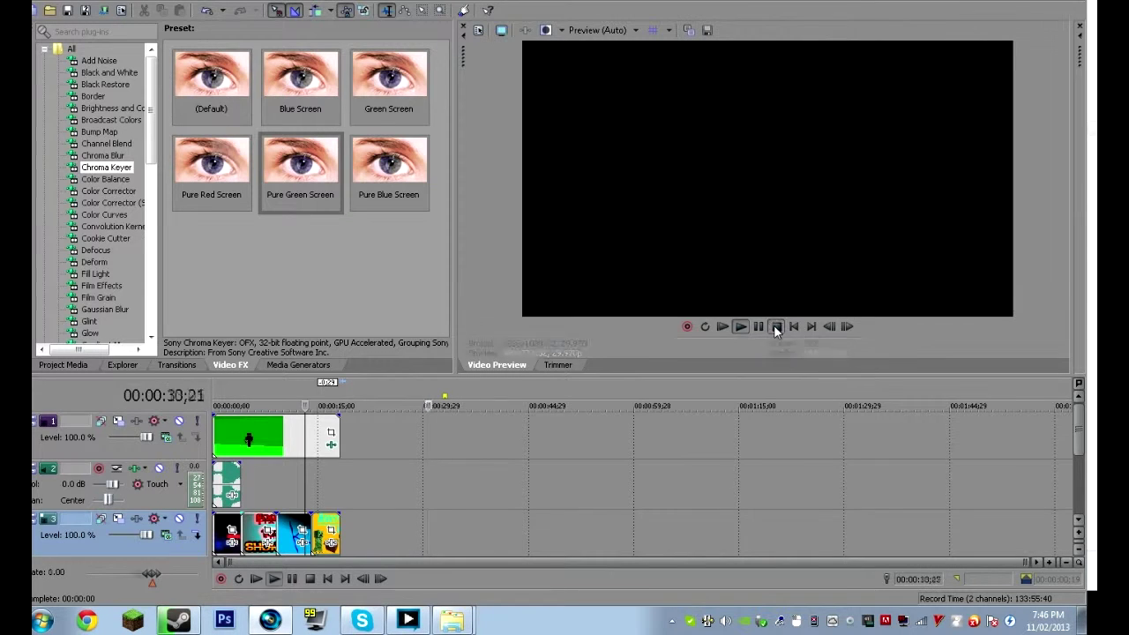
left_click(776, 326)
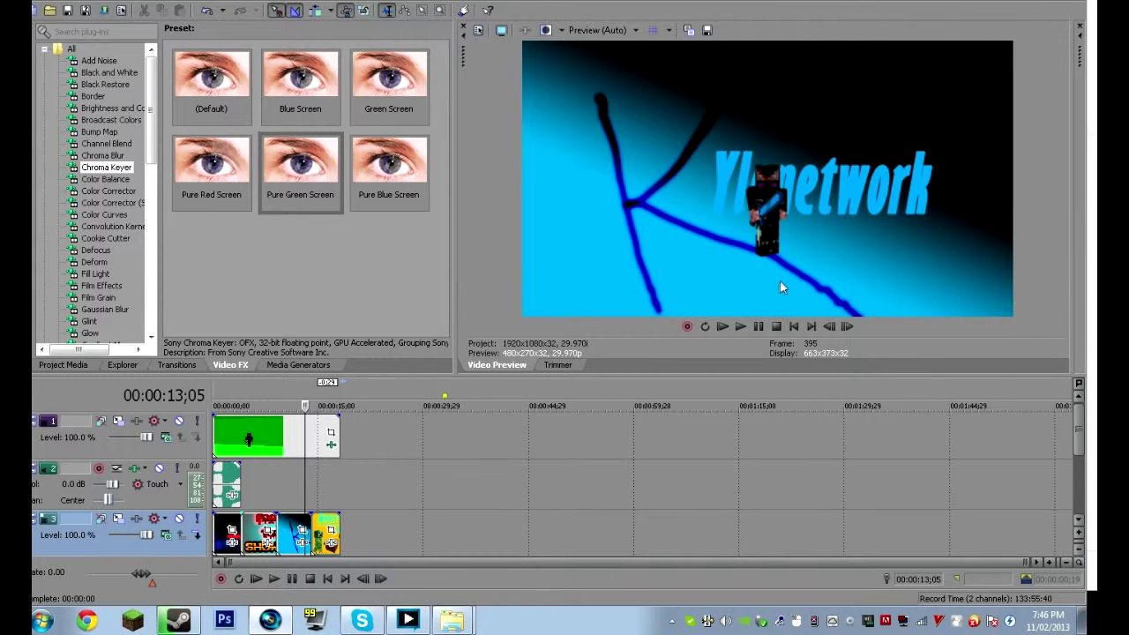
left_click(721, 326)
left_click(759, 326)
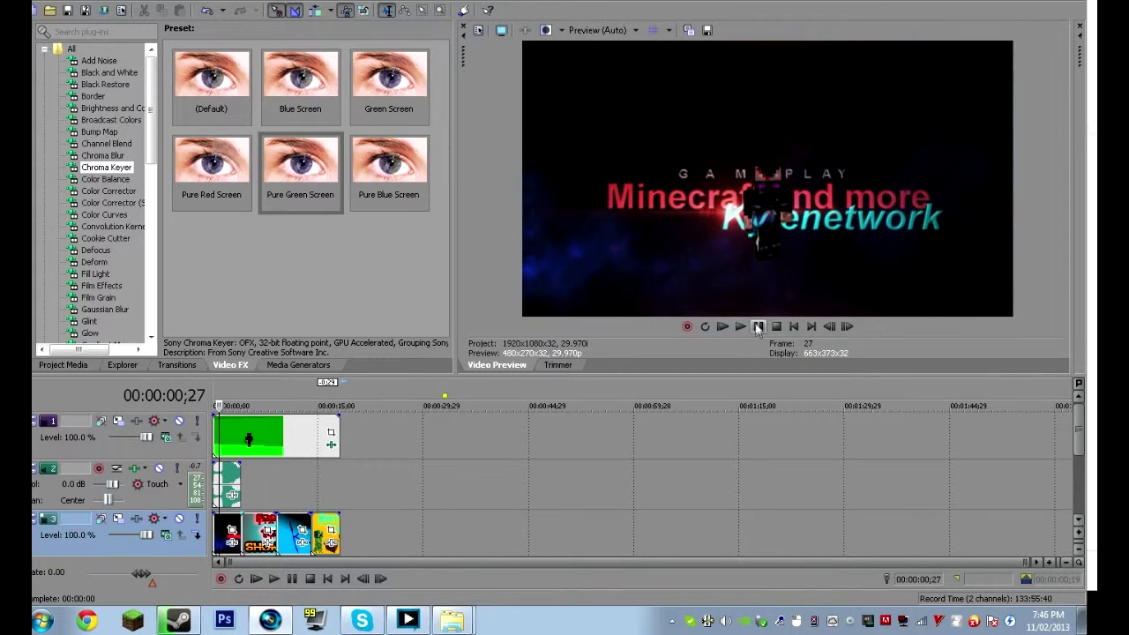